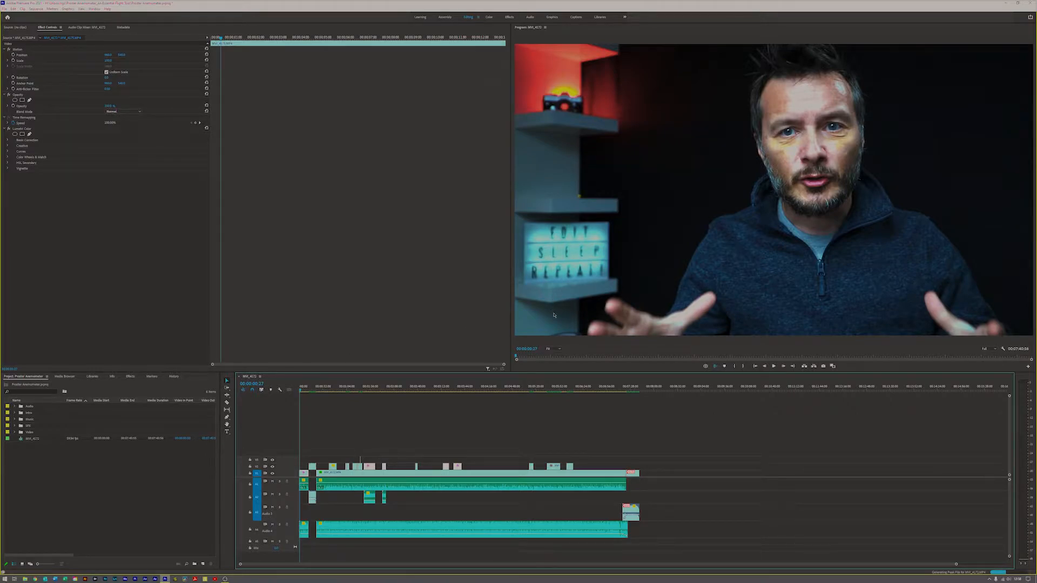
Open the Text workspace area for transcripts and captions in the same group as the Source monitor.
click(226, 432)
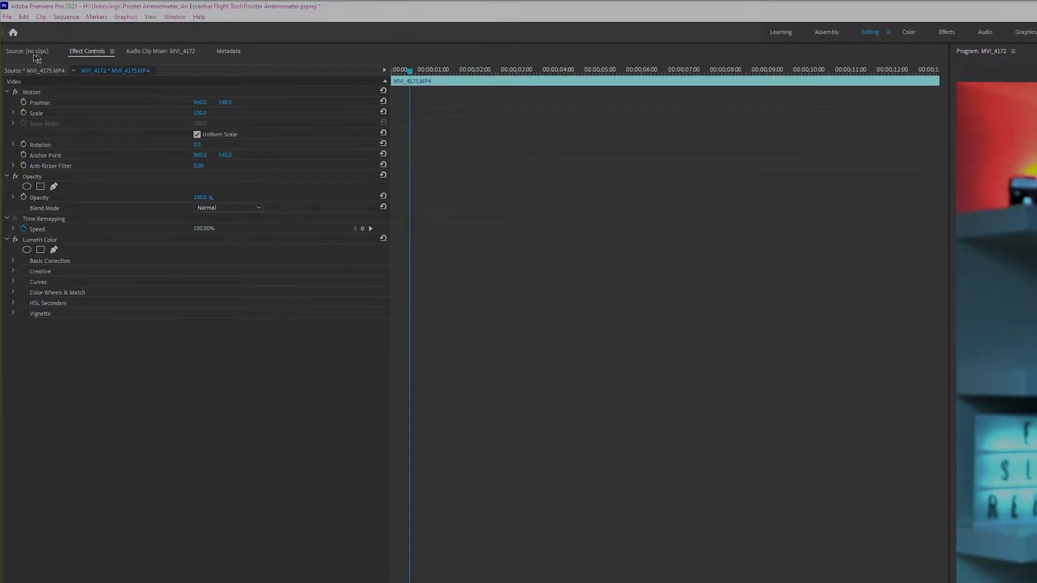
click(34, 53)
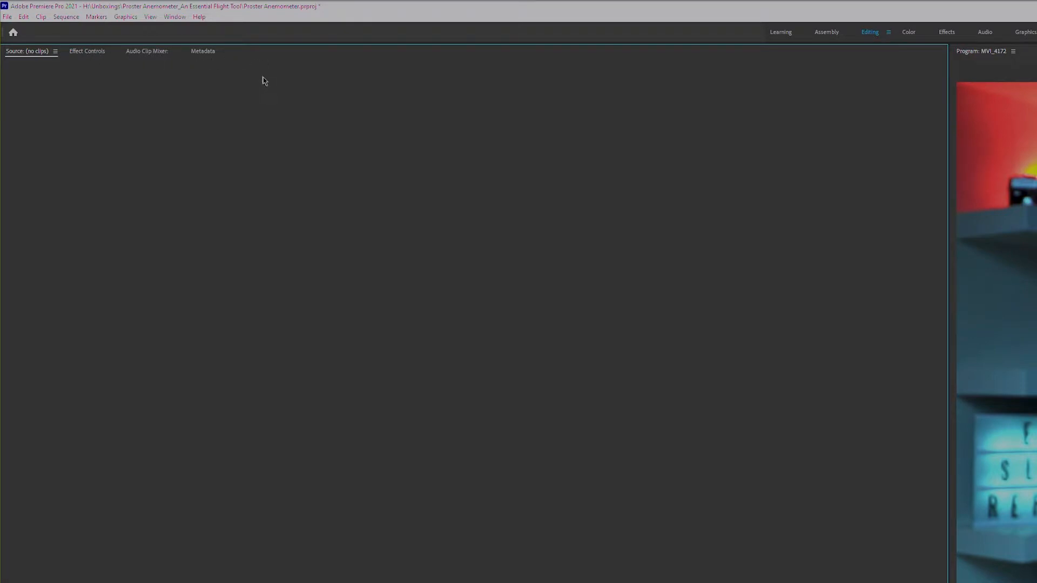
click(175, 17)
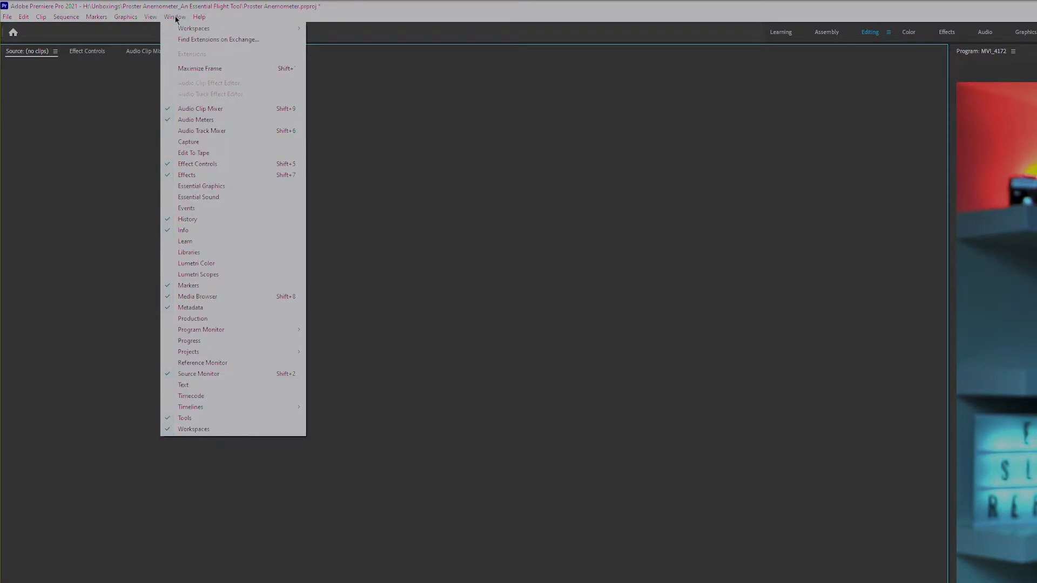
click(223, 386)
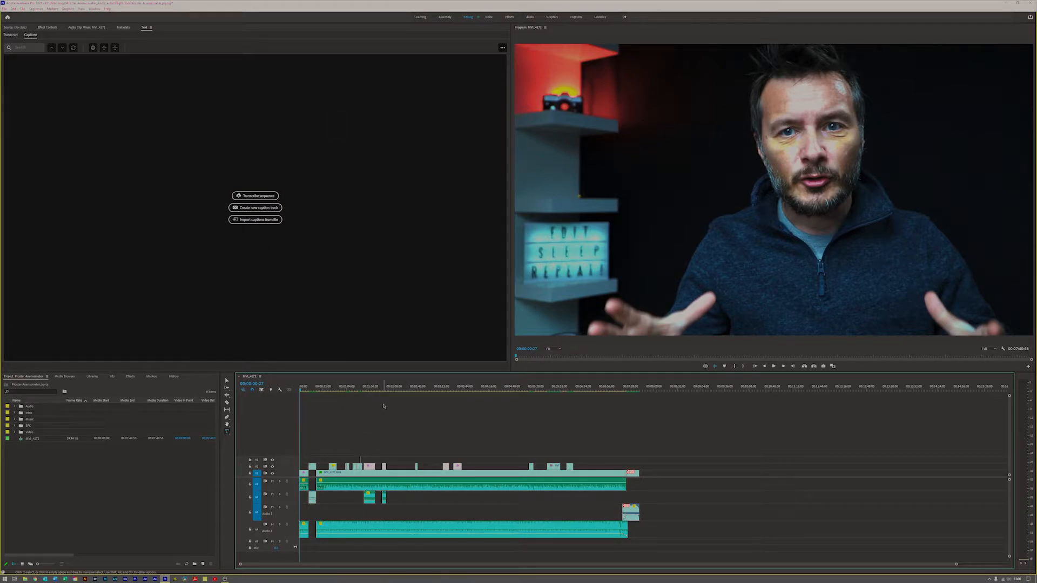
Transcribe the sequence from the Audio 1 track with English as the language.
click(257, 196)
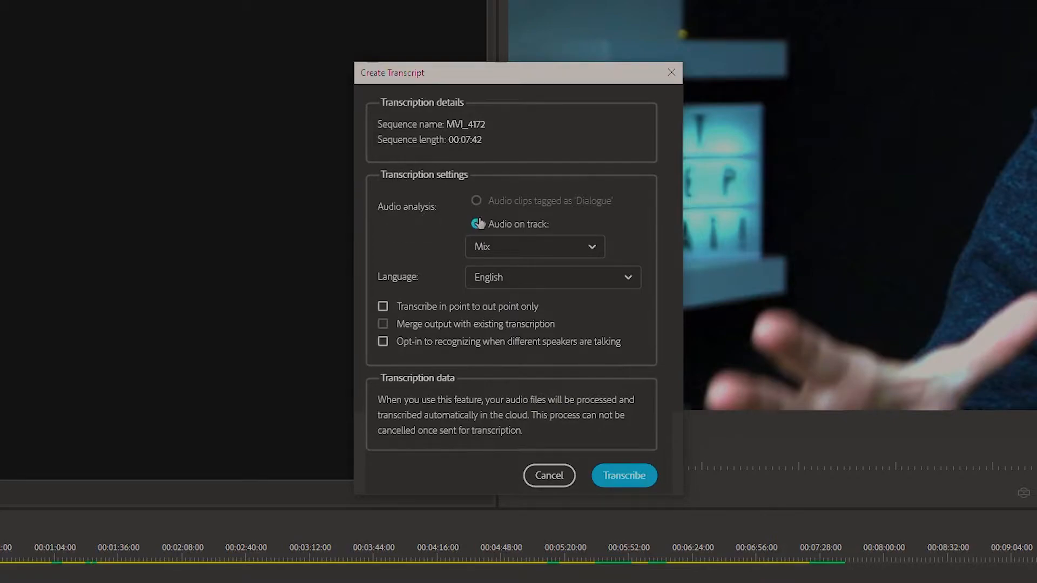
click(601, 249)
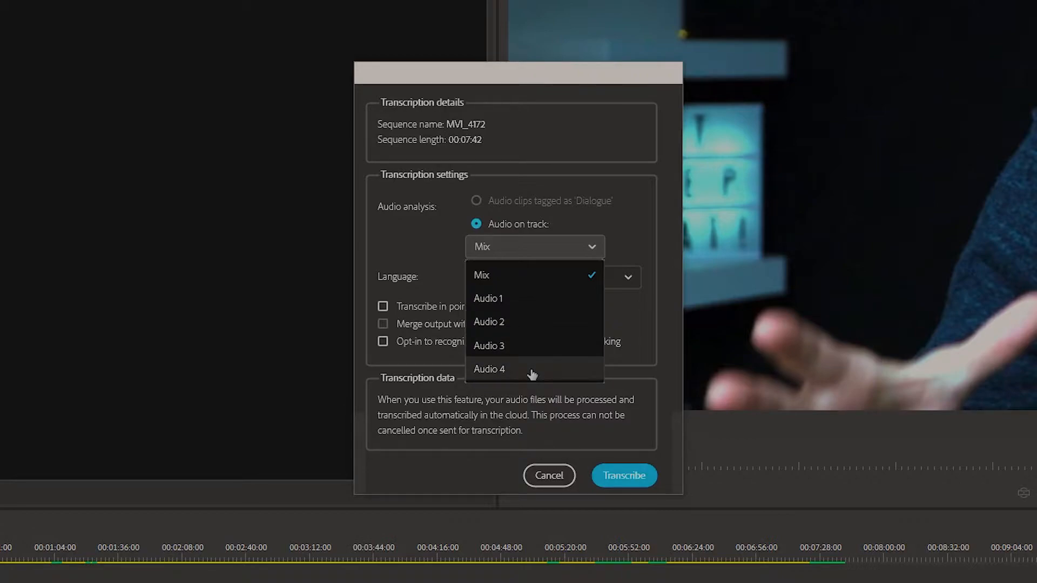
click(519, 308)
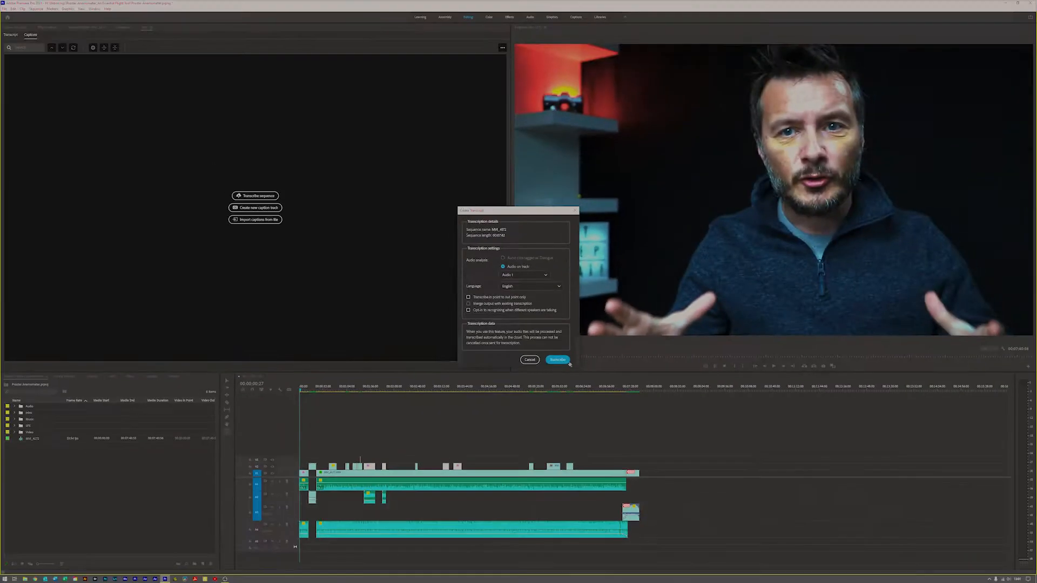
click(624, 475)
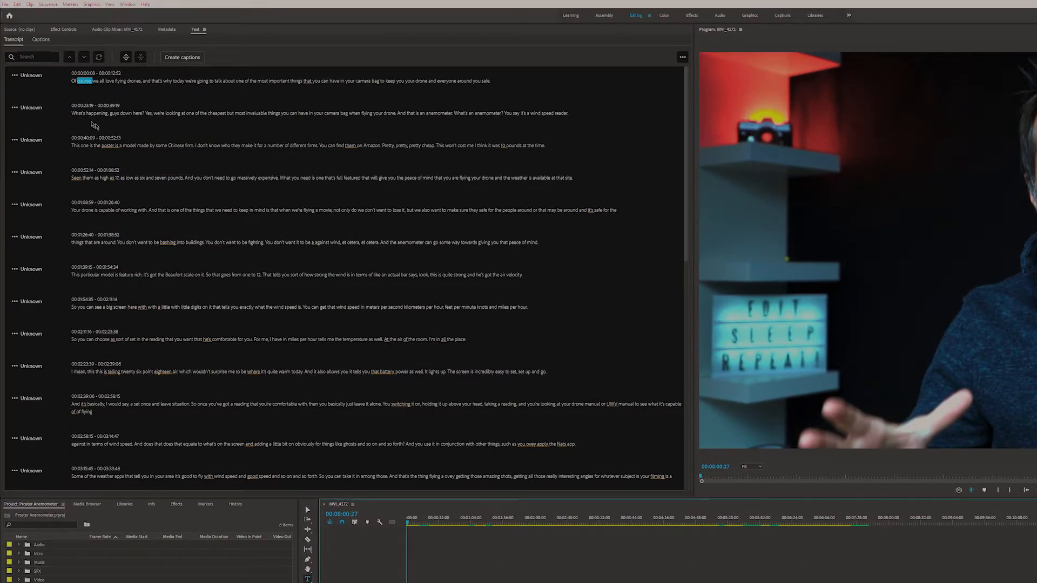
Rename the Unknown speaker in the transcript to the presenter's first name and save the change.
click(21, 77)
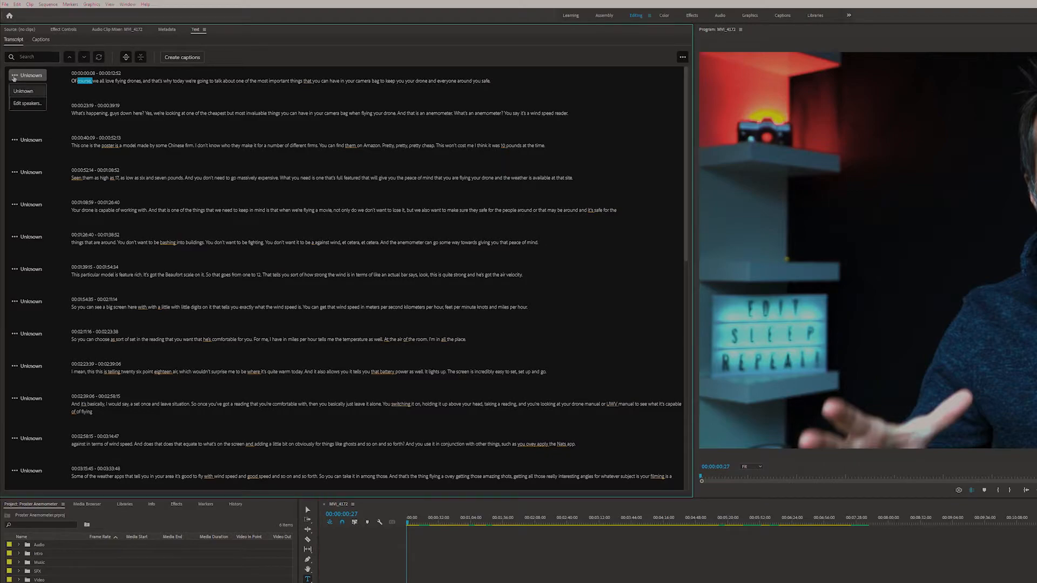
click(28, 103)
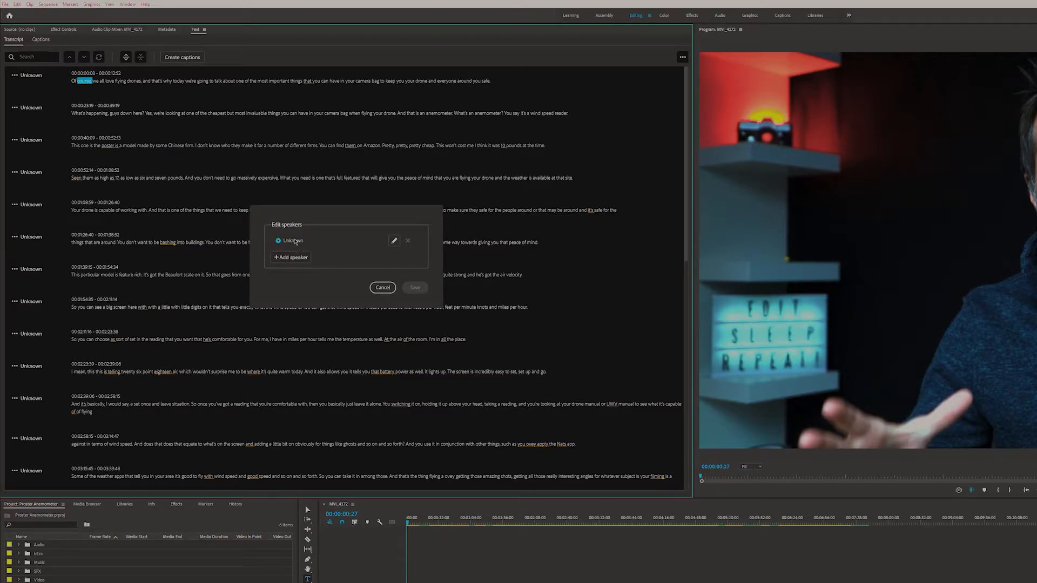
click(394, 241)
double_click(349, 246)
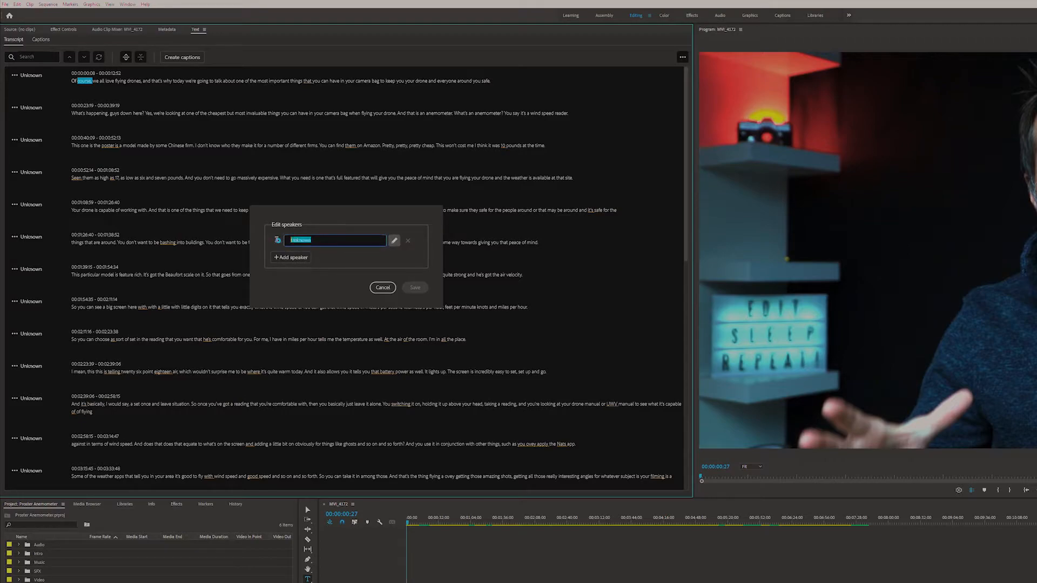
text(dAN)
key(BackSpace)
key(BackSpace)
key(BackSpace)
text(Dan)
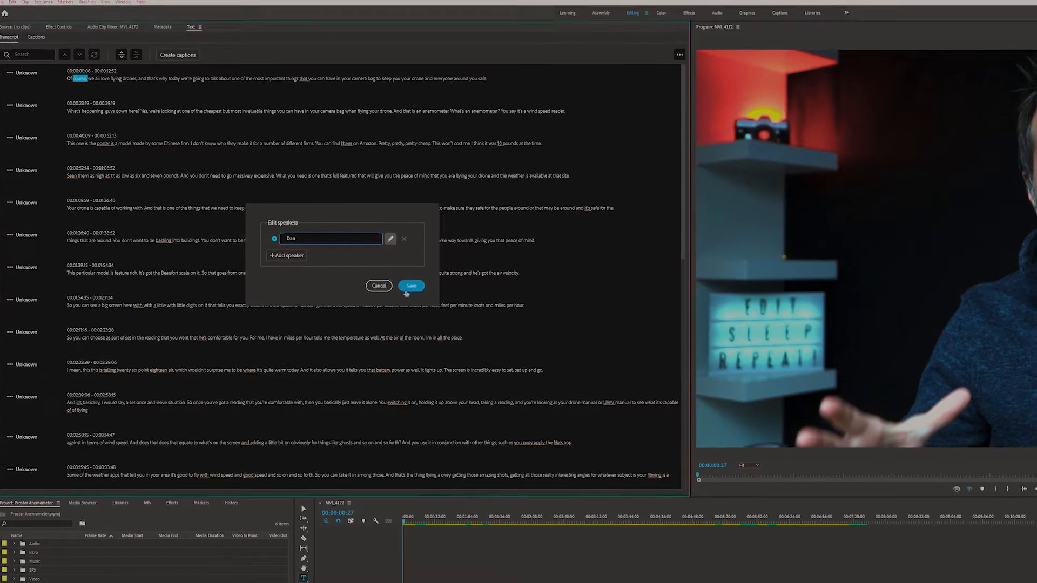
click(415, 287)
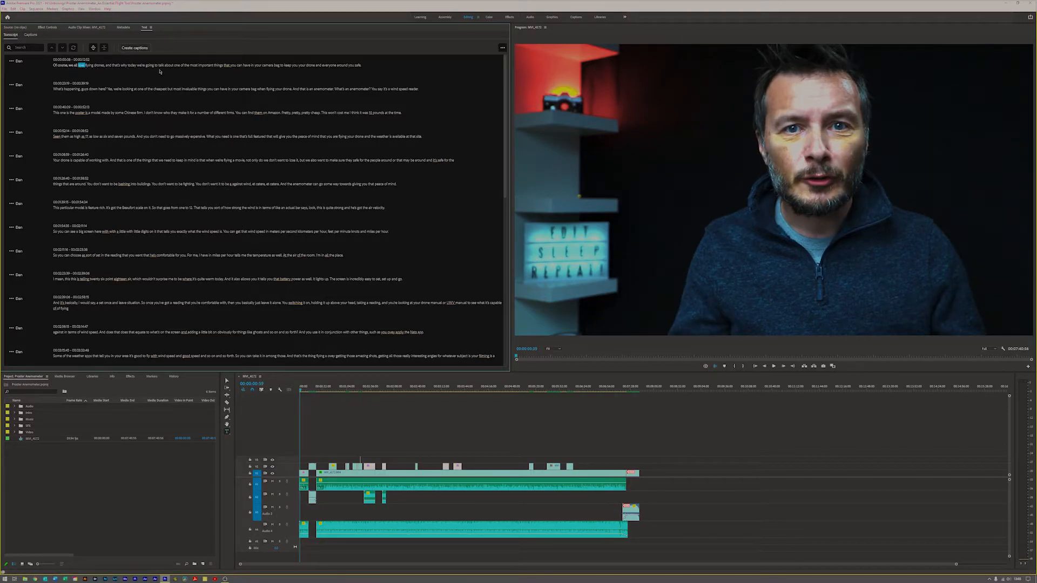
Jump to several words across the transcript to check that the playhead follows the matching spoken passages.
click(168, 66)
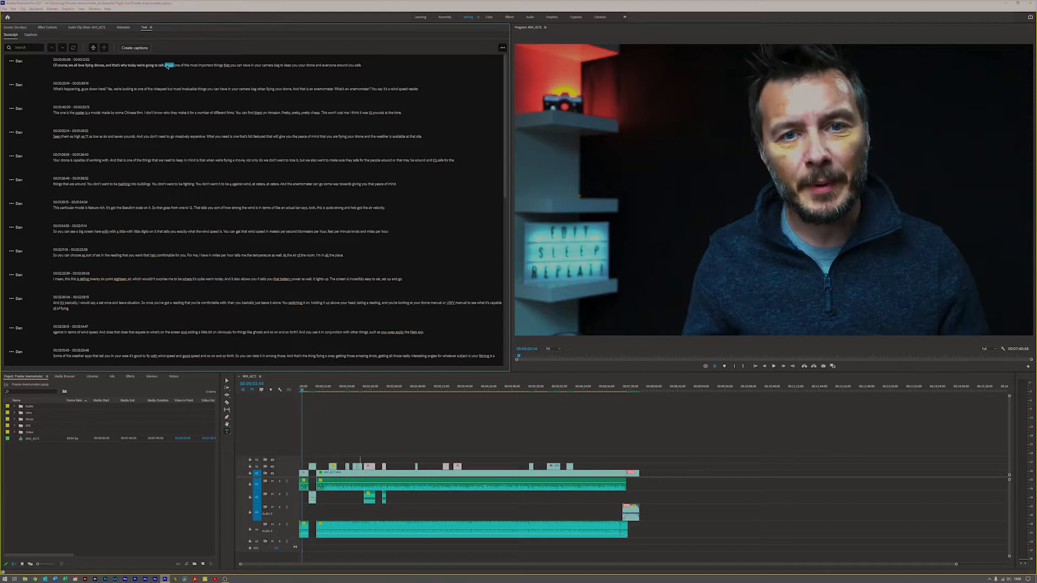
click(206, 184)
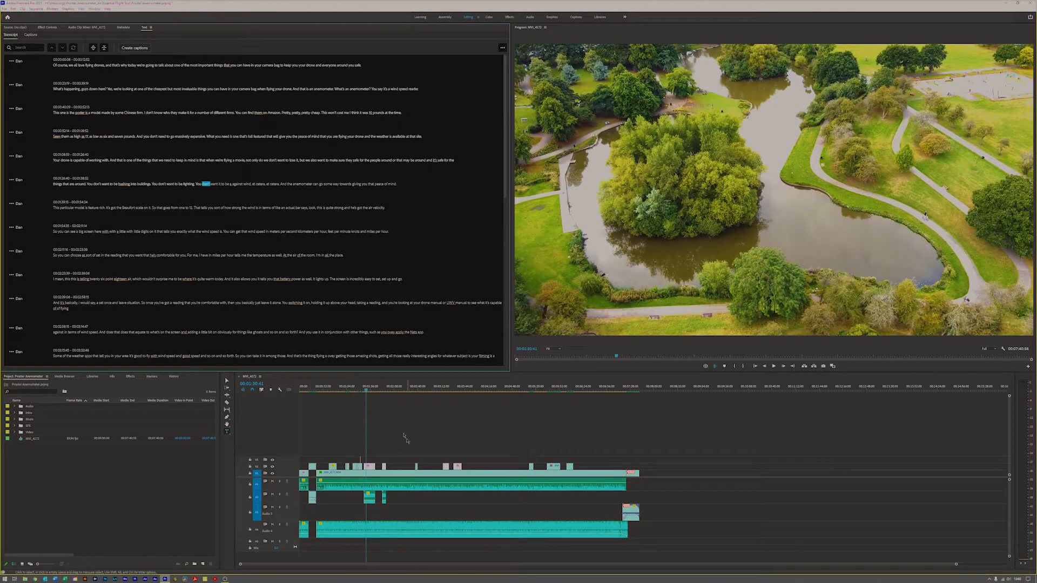
click(205, 232)
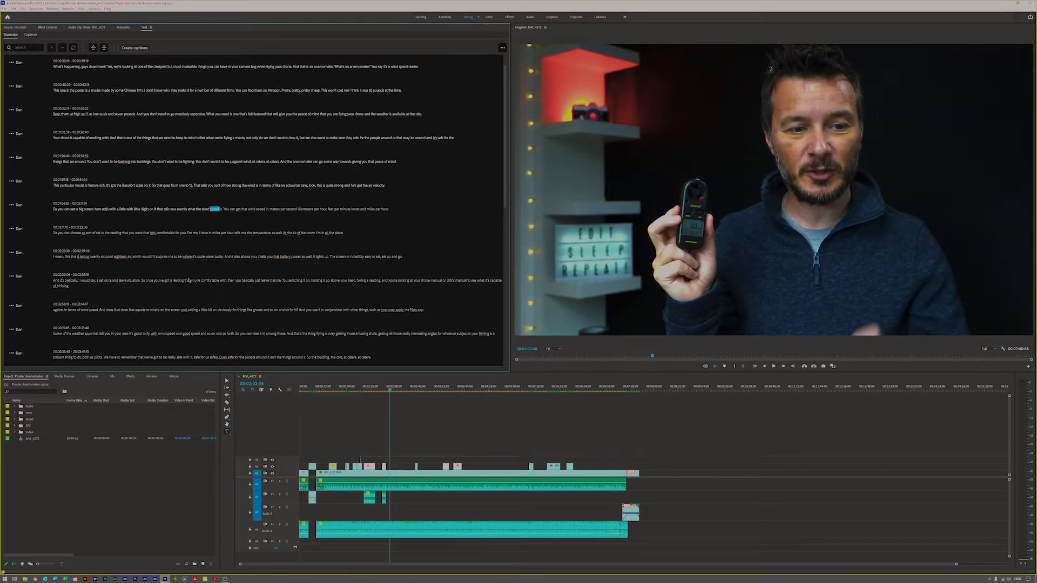
click(191, 280)
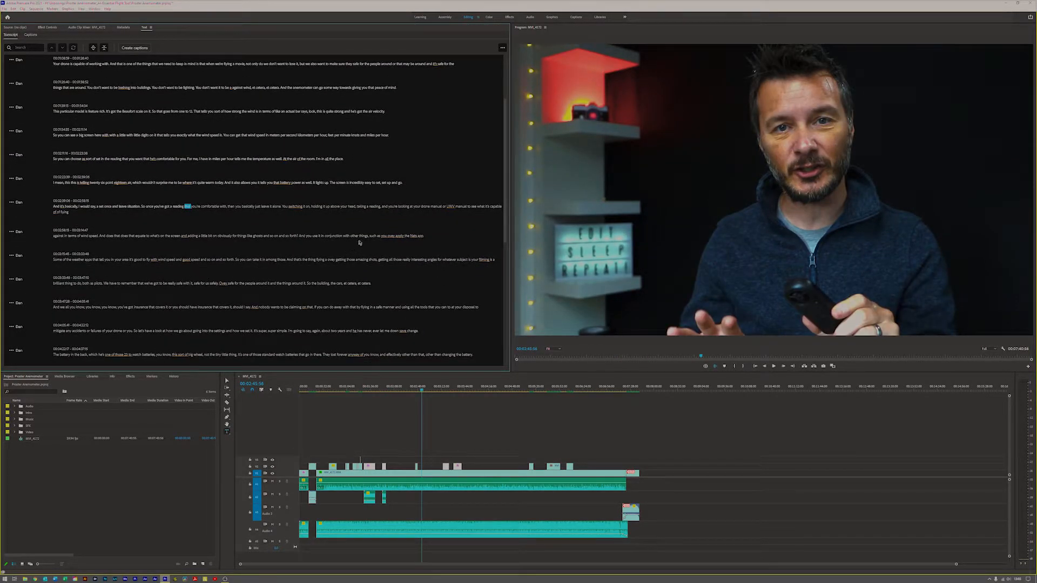
click(390, 237)
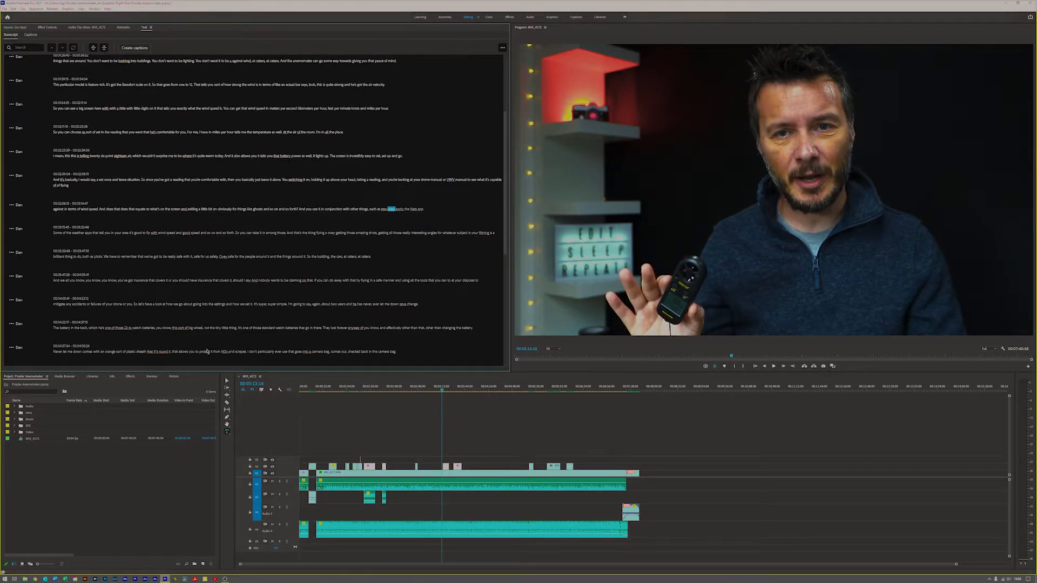
Correct the misheard word before "and scrapes" in the plastic sheath passage of the transcript to "knocks".
click(225, 353)
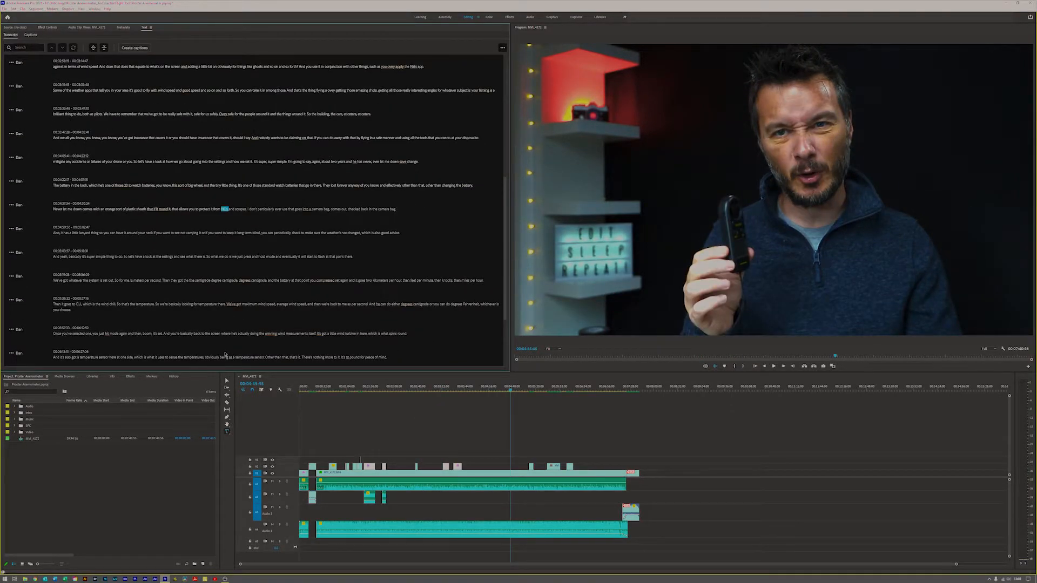
double_click(225, 210)
key(Delete)
key(Delete)
text(knoc)
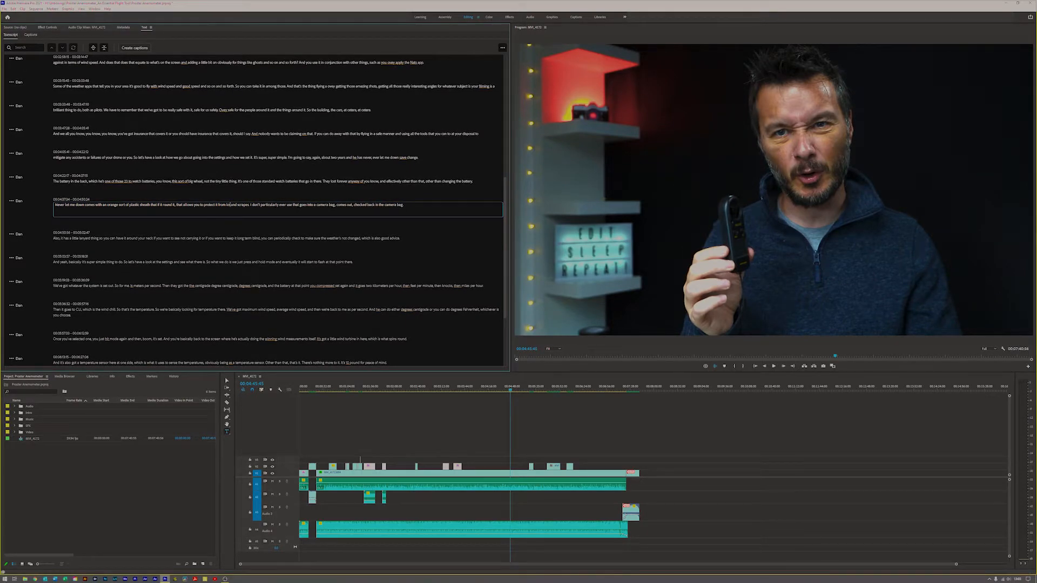
text(ks)
key(Delete)
key(Escape)
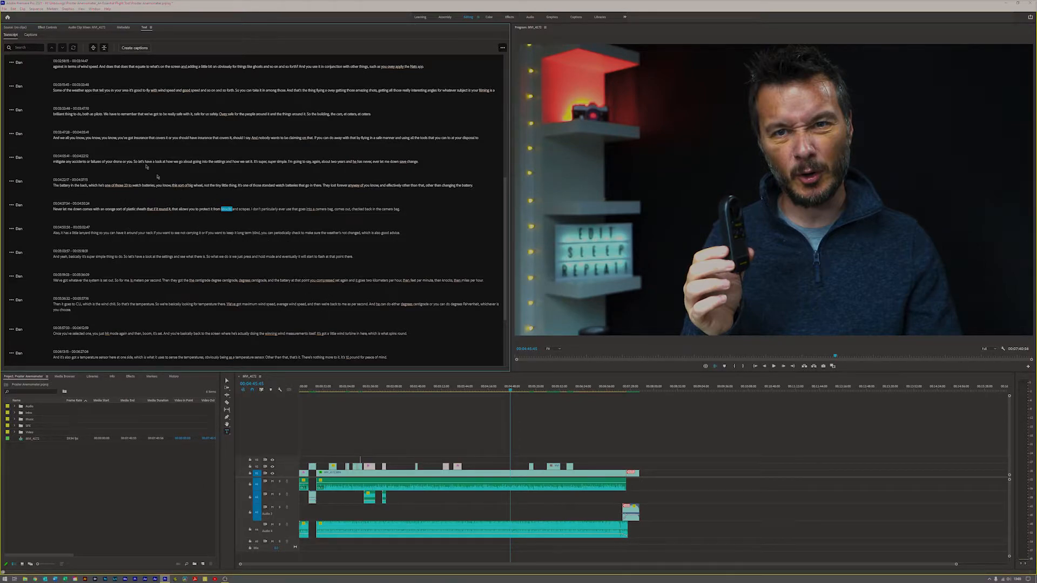
Search the transcript for "lanyard", clear the search and look through the whole transcript.
click(27, 47)
text(lanyard)
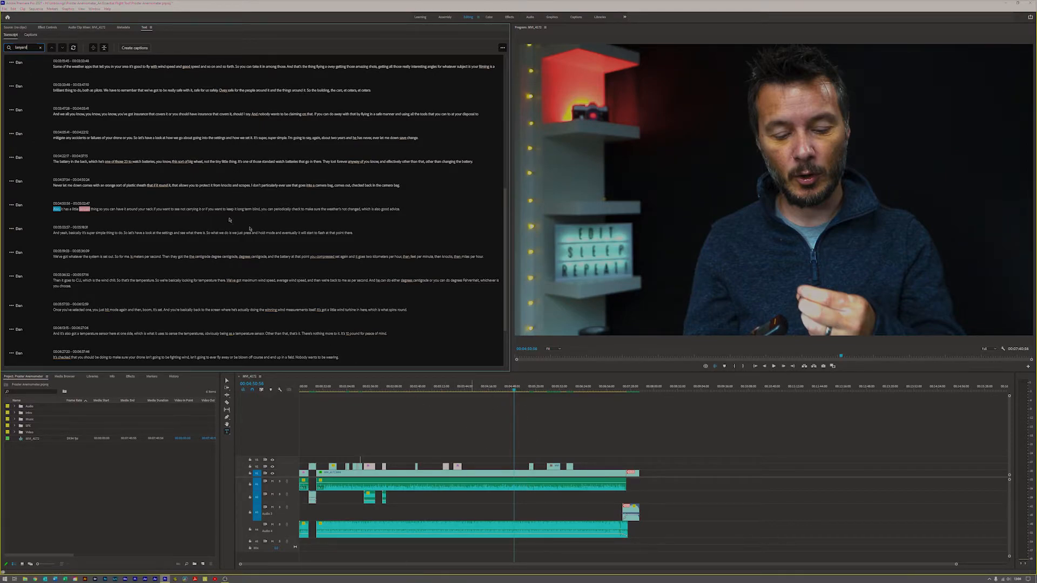
click(41, 48)
scroll(265, 152, up, 10)
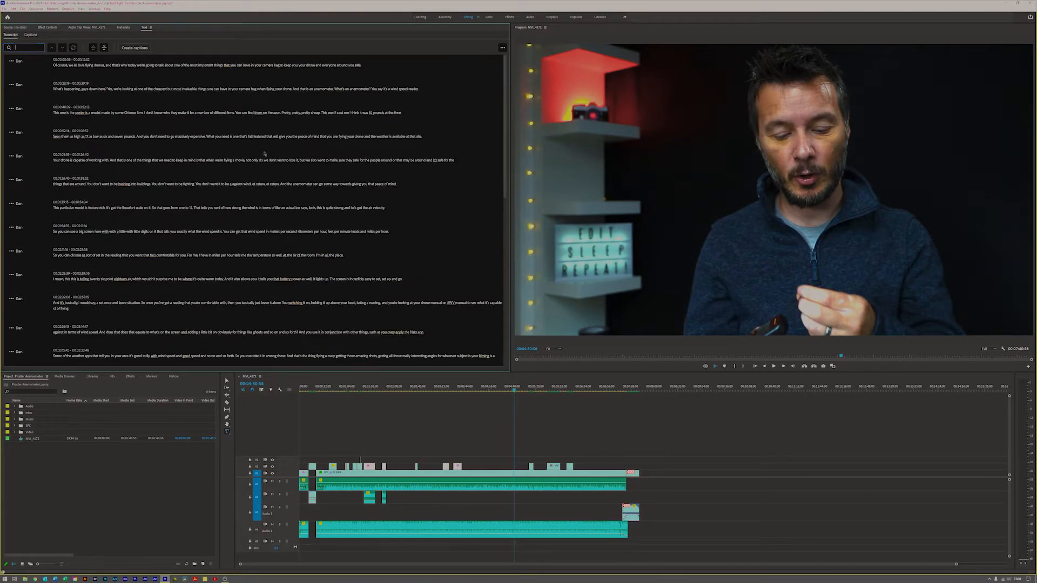
scroll(121, 209, down, 10)
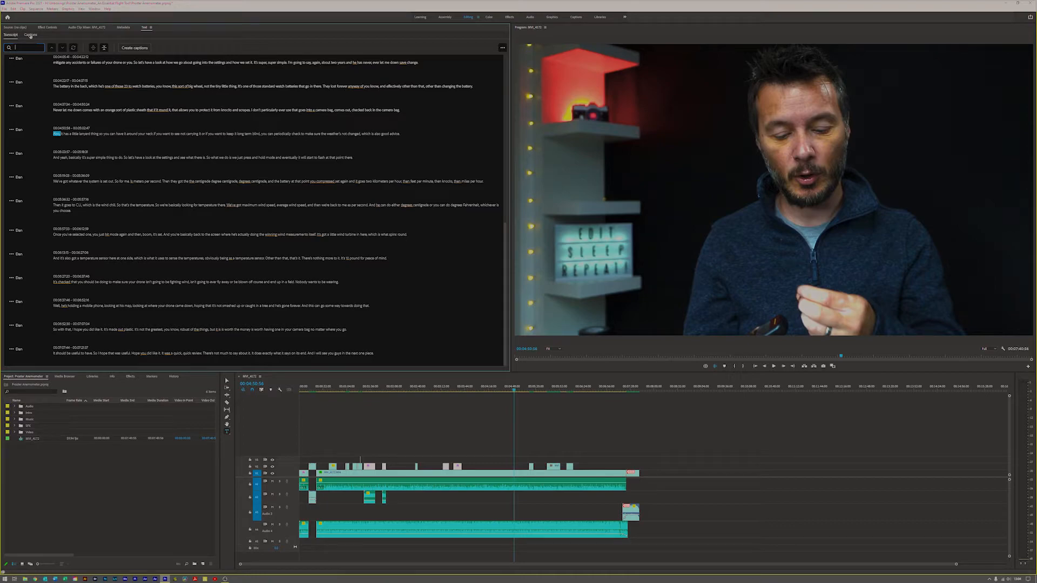
Create captions from the sequence transcript with the Subtitle Default preset, Subtitle format, style None, 42 characters maximum, 3 seconds minimum and double lines.
click(135, 49)
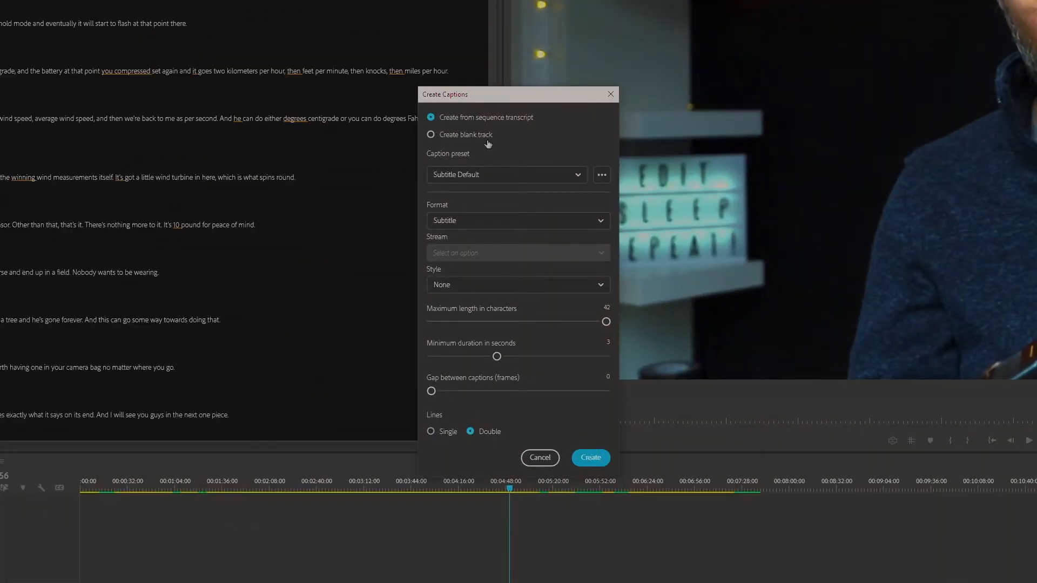
drag(523, 101, 510, 103)
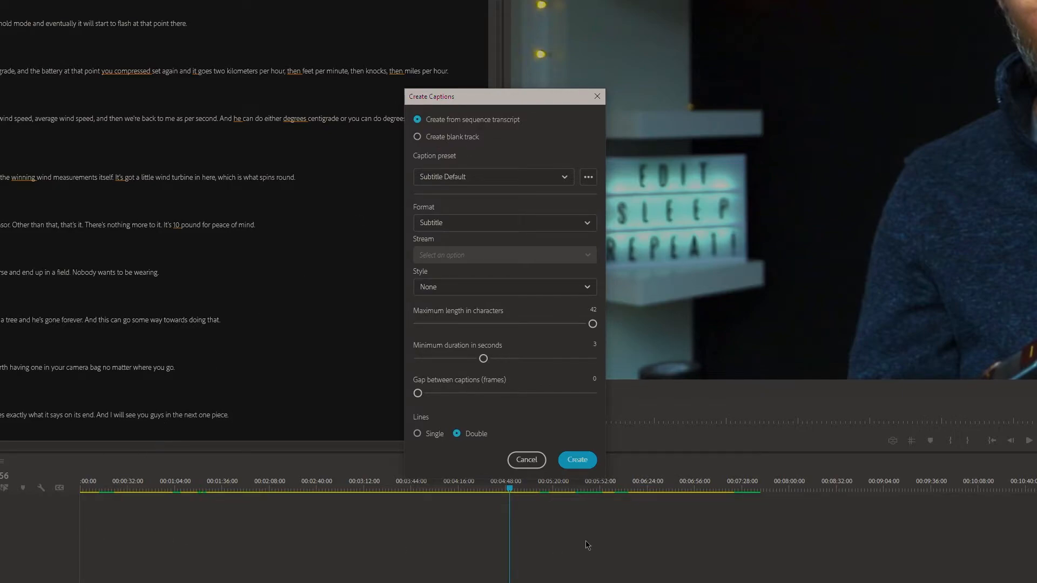
click(562, 179)
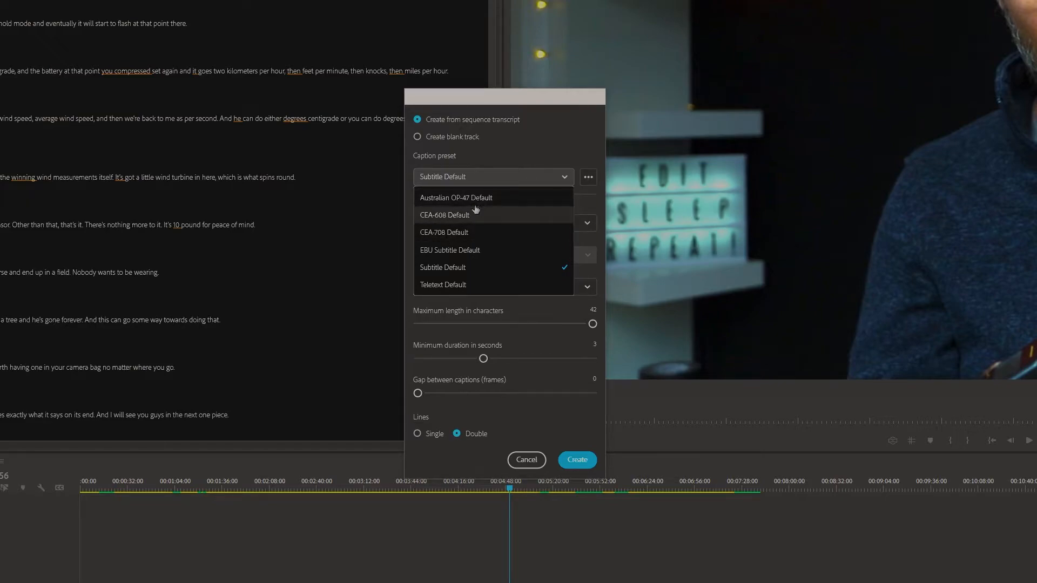
click(559, 175)
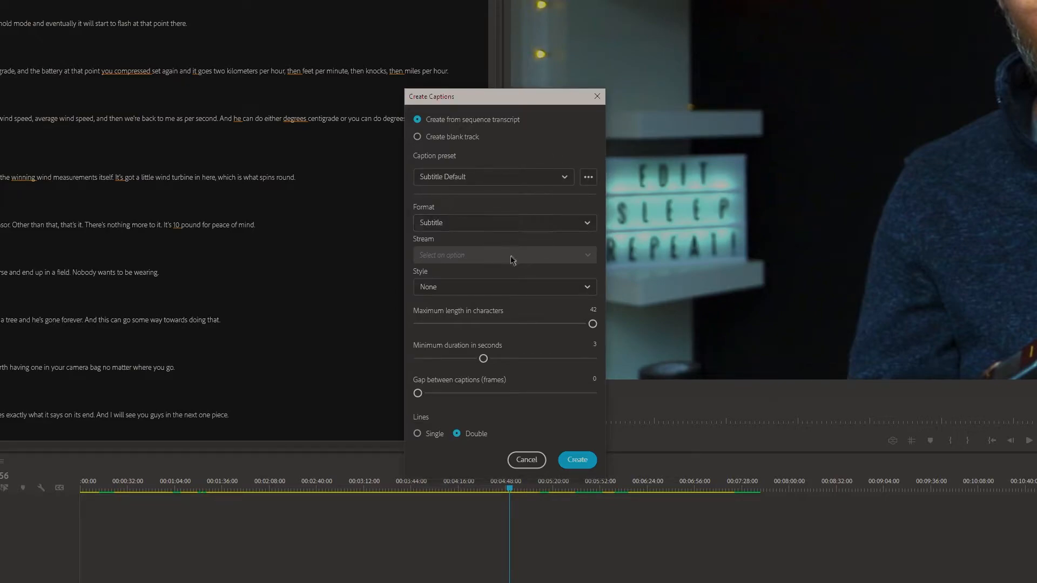
click(543, 289)
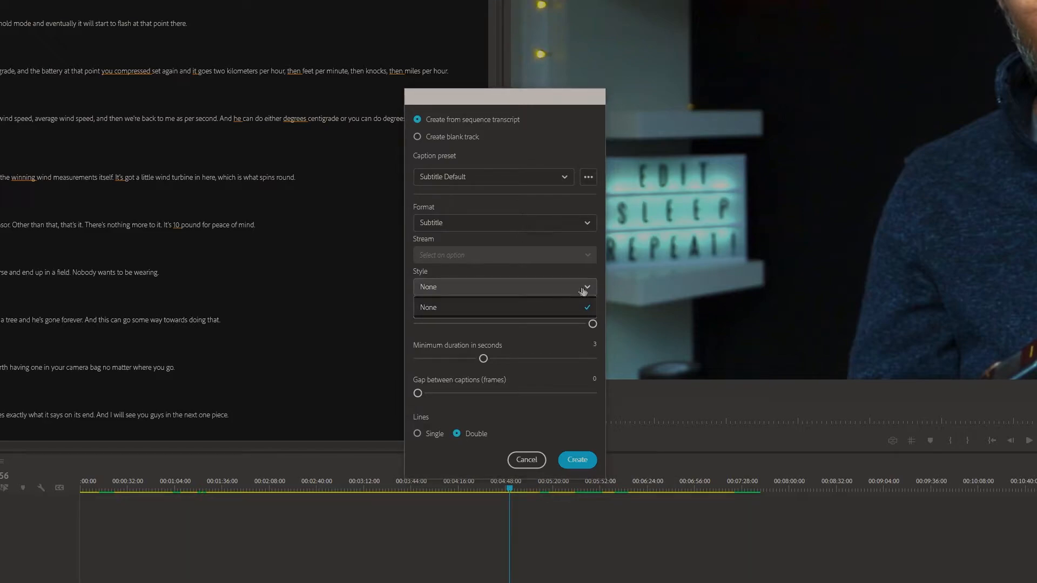
click(581, 281)
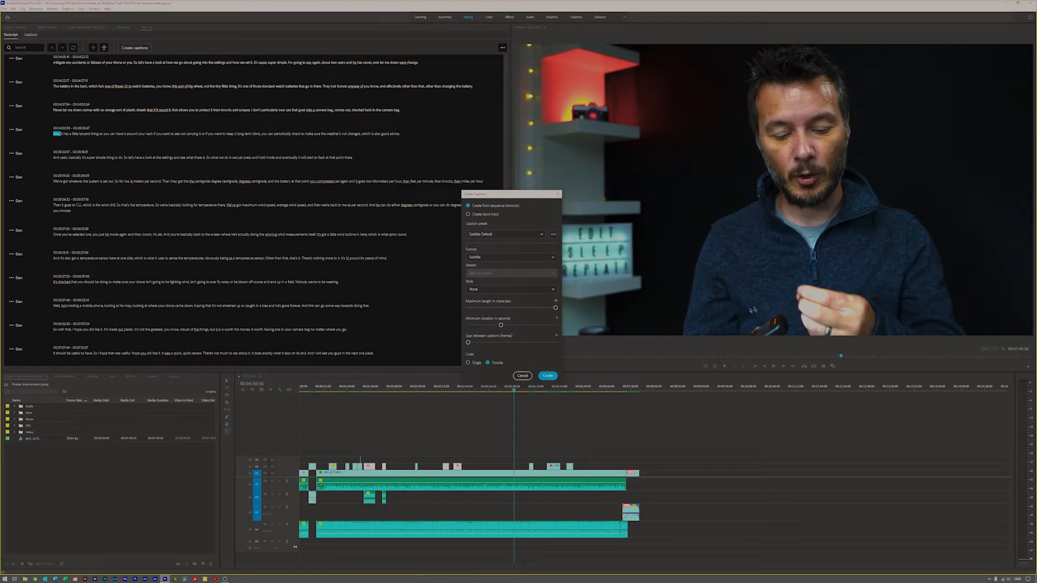
click(548, 375)
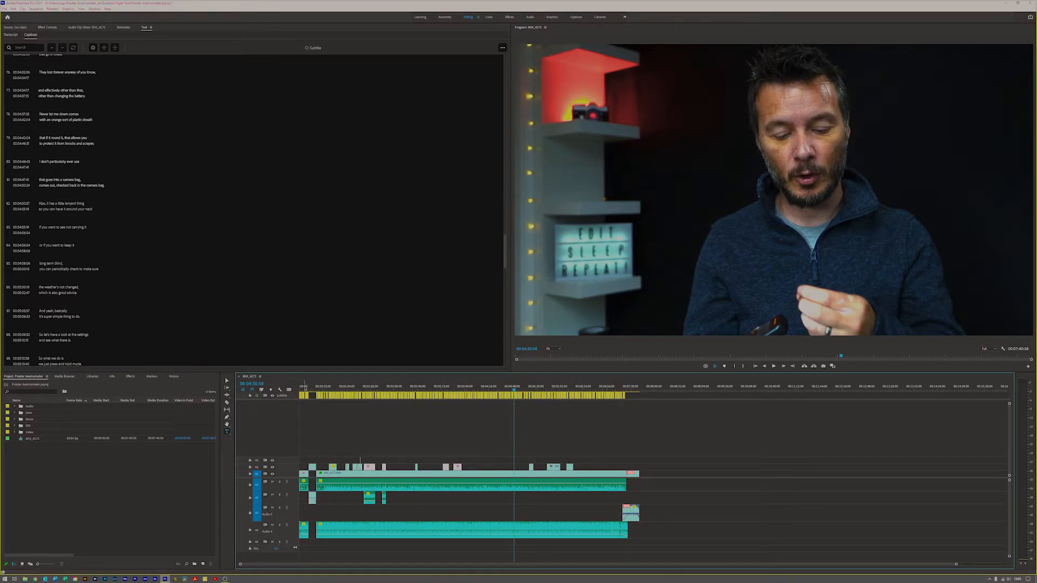
Select the first caption at the start of the sequence and switch to the Captions workspace.
click(302, 387)
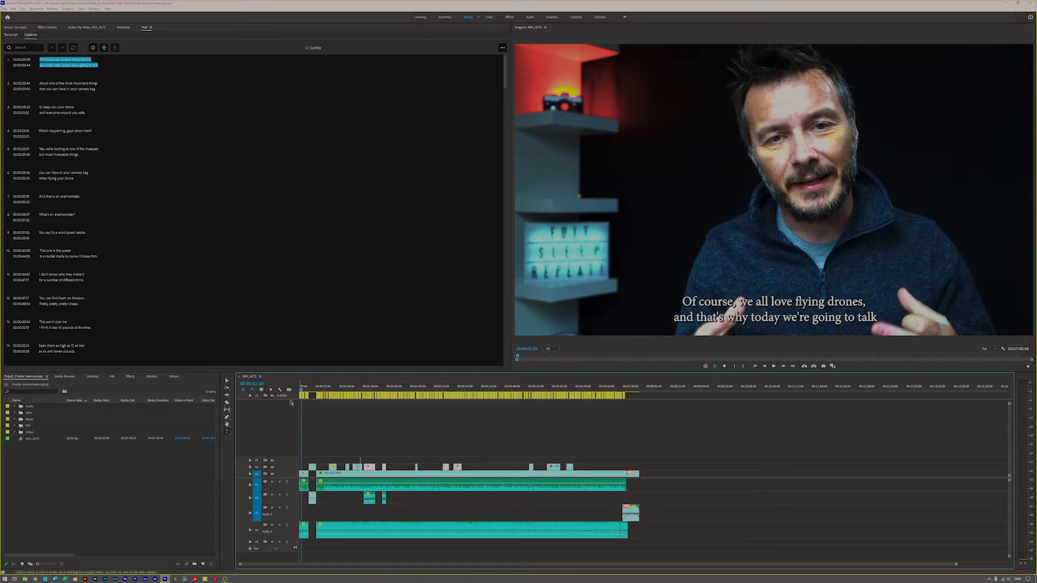
click(227, 381)
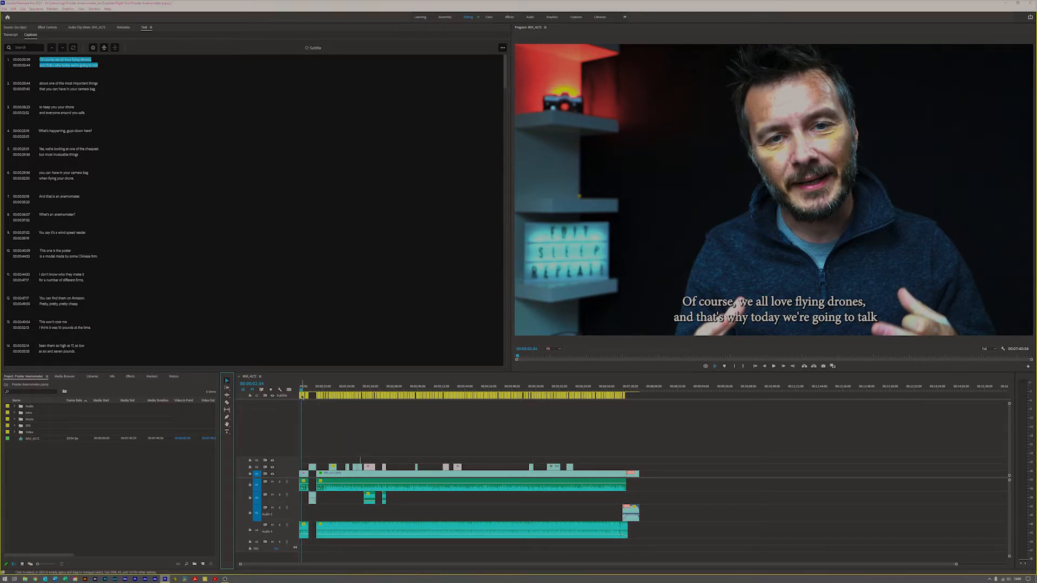
click(303, 397)
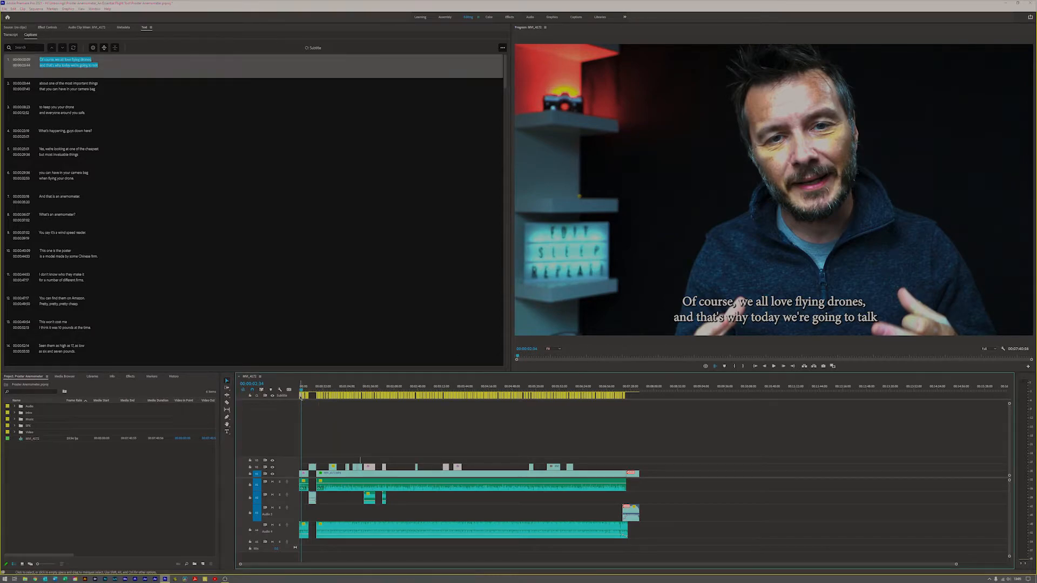
click(582, 17)
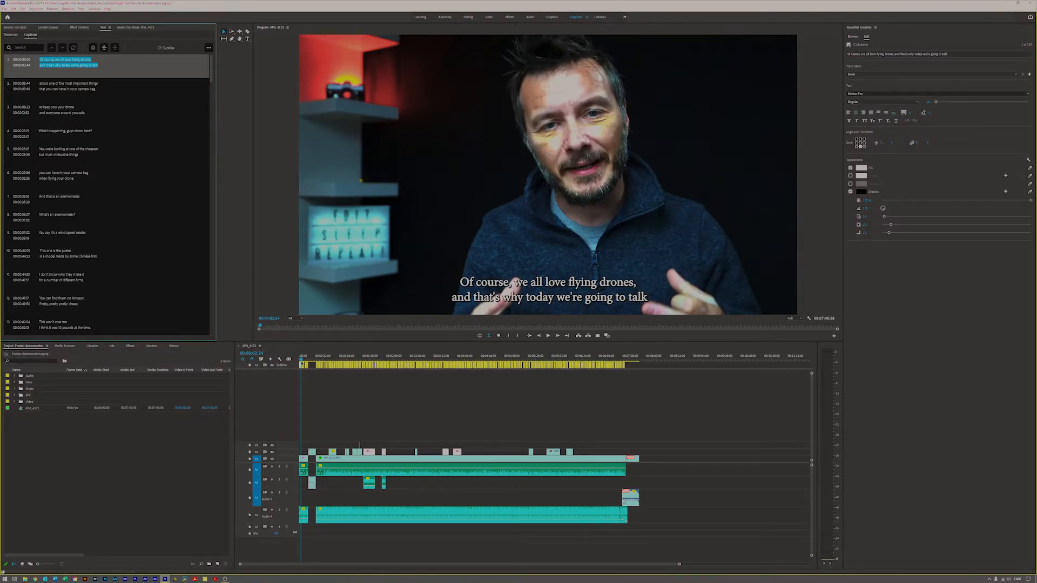
Change the first caption's font to Roboto Bold.
drag(302, 361, 300, 361)
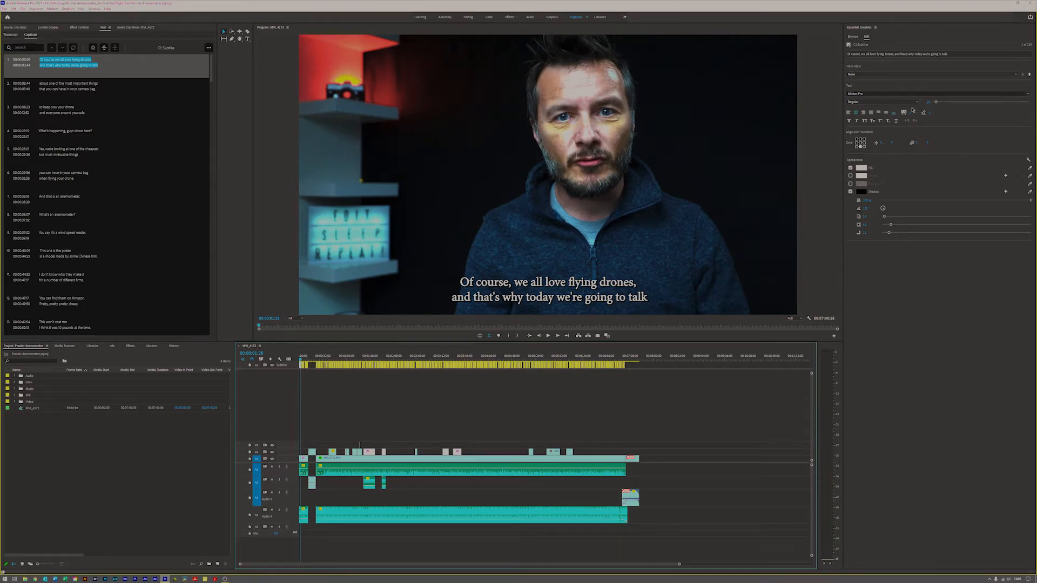
click(867, 94)
text(robot)
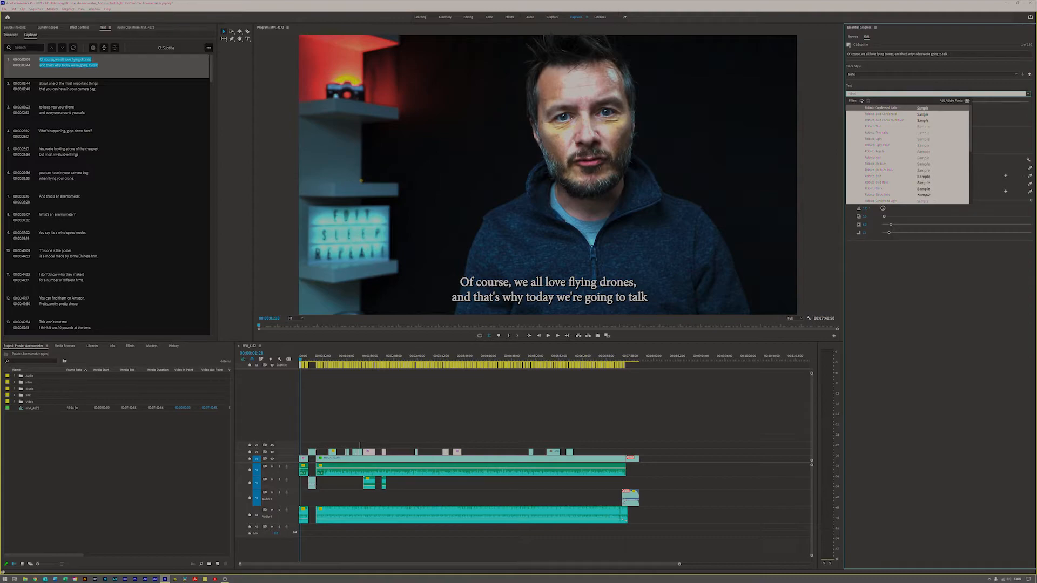
click(889, 177)
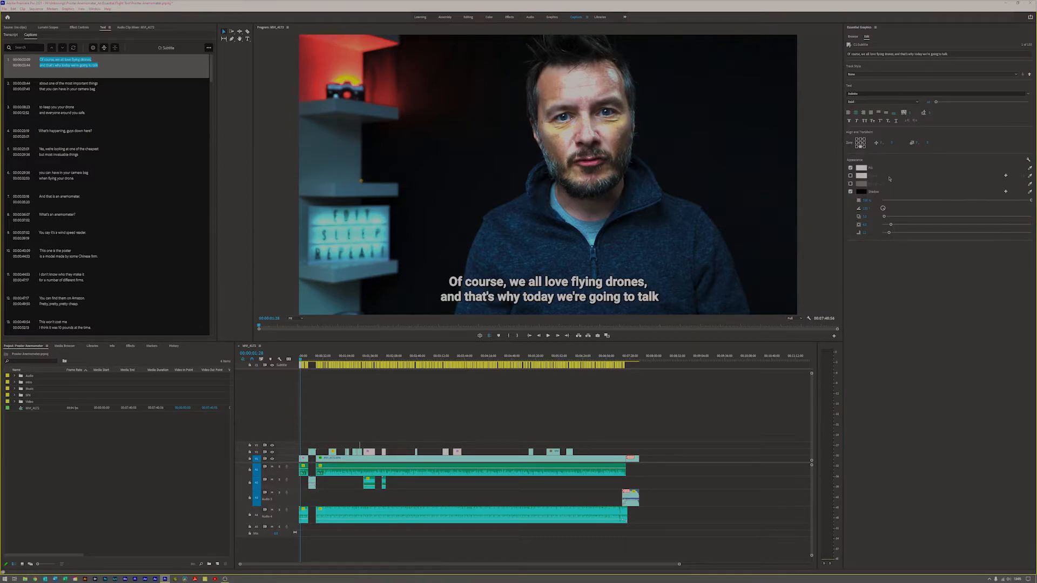
Change the caption text's fill colour to a golden yellow.
click(862, 168)
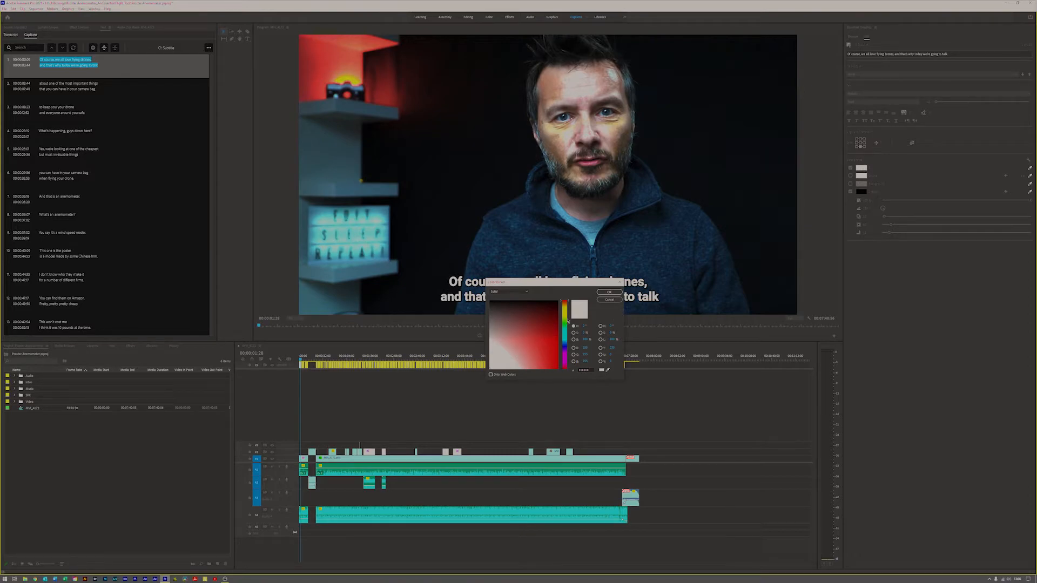
click(565, 309)
click(553, 343)
drag(556, 346, 557, 342)
click(609, 292)
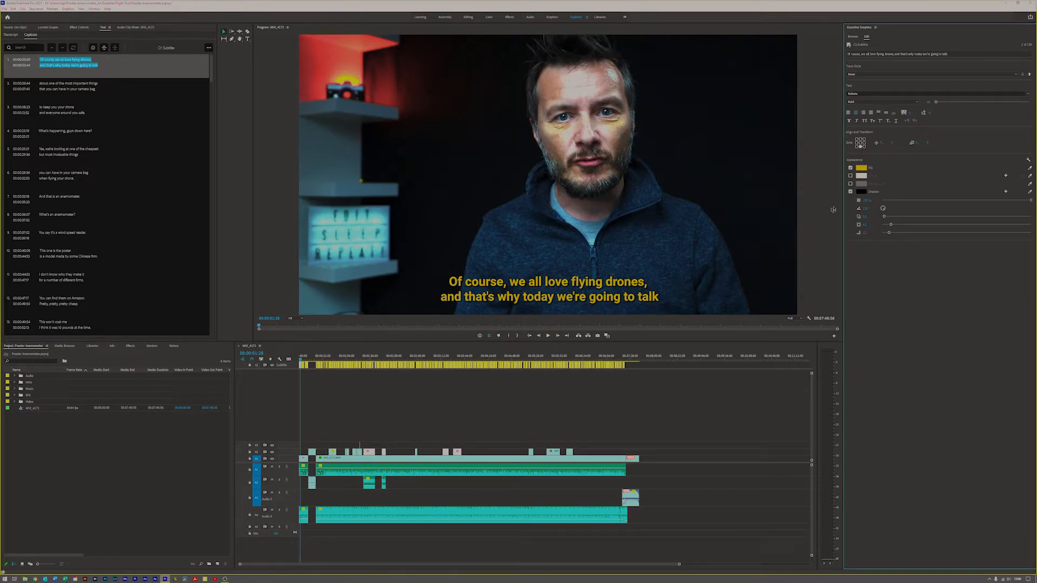
Left-align the caption text, try the centre and top-centre zones, and place it in the bottom-left zone of the frame.
click(848, 113)
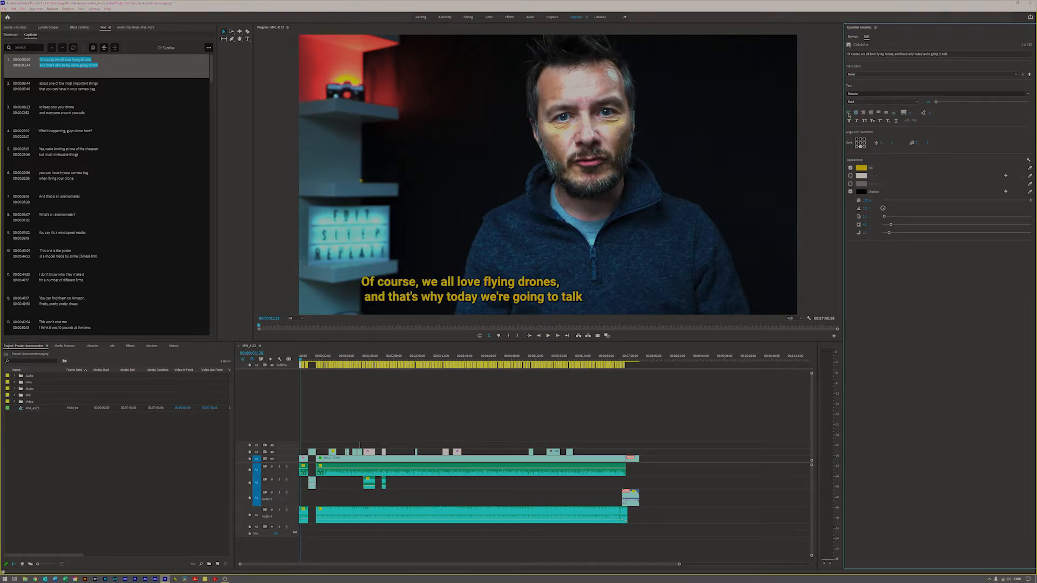
click(856, 146)
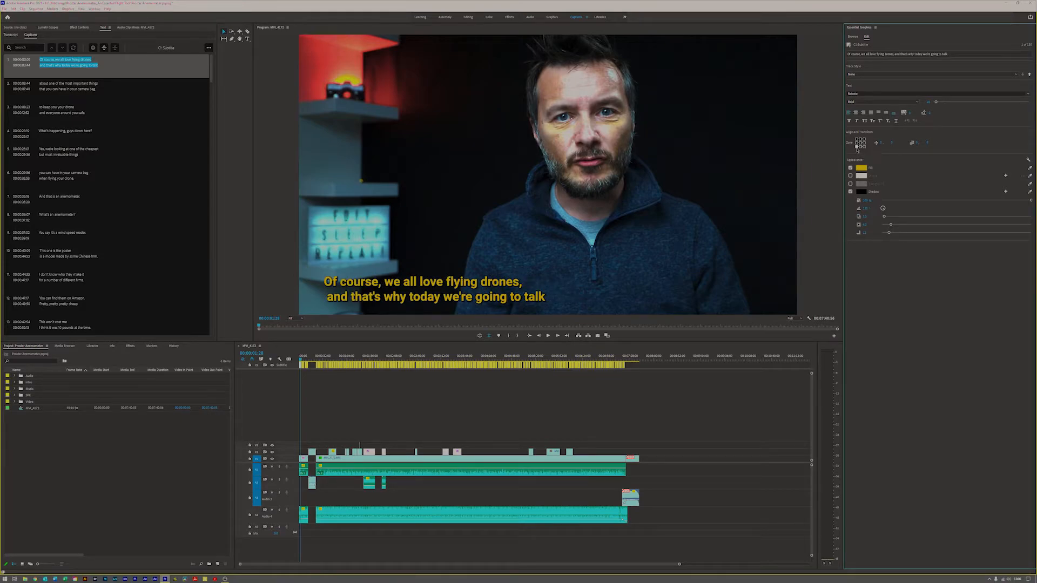
click(861, 143)
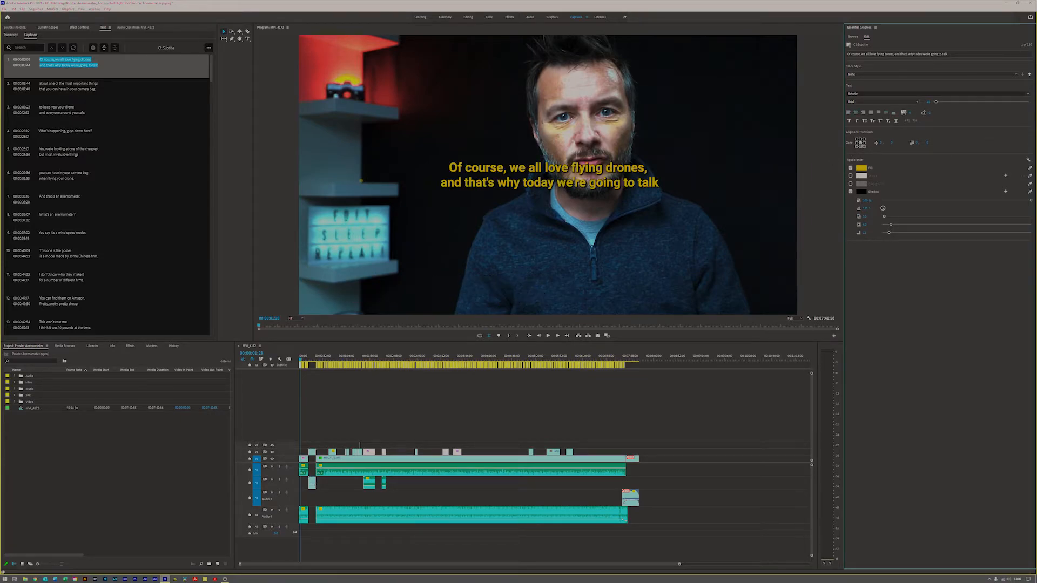
click(860, 138)
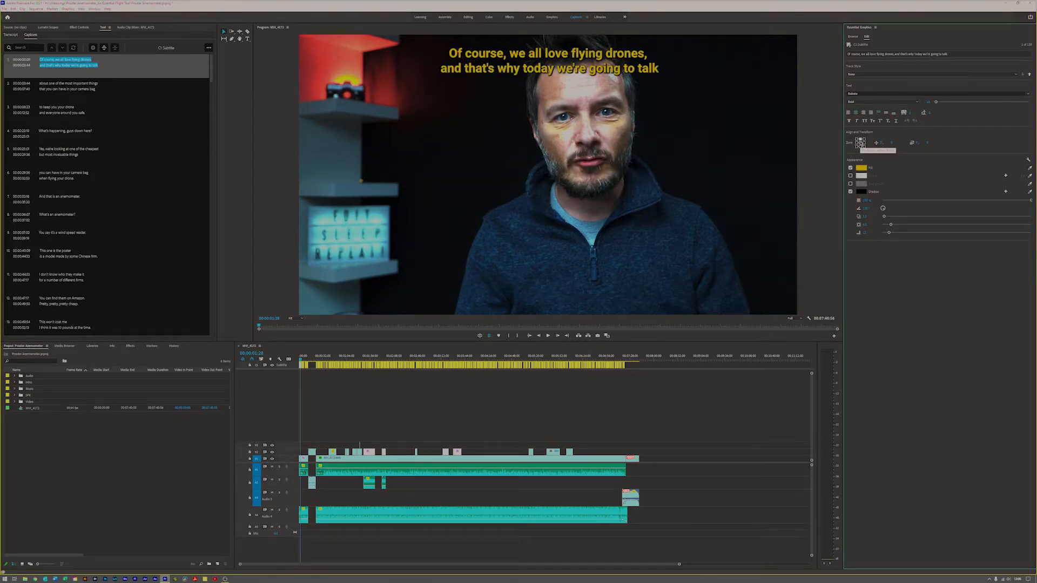
click(857, 146)
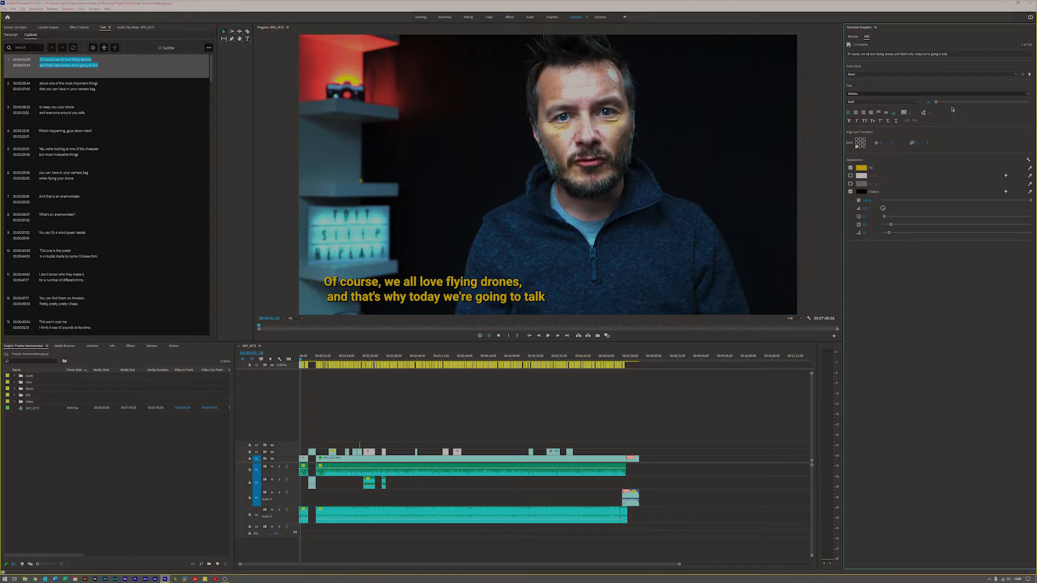
Reduce the caption's font size to 40.
drag(936, 102, 936, 103)
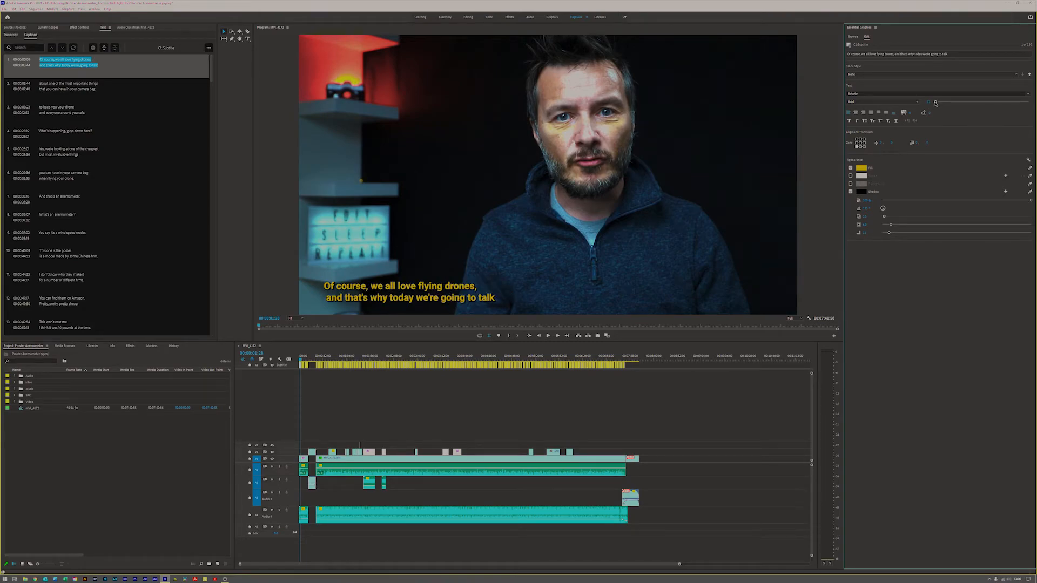
click(927, 101)
text(40)
key(Return)
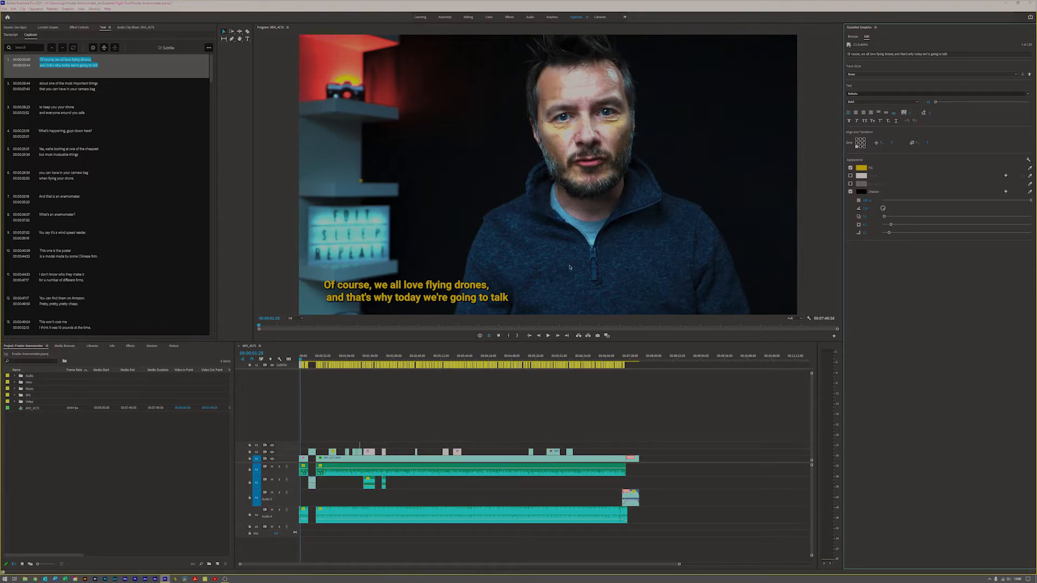
Remove the leading space before "and that's why today" on the first caption's second line.
click(328, 301)
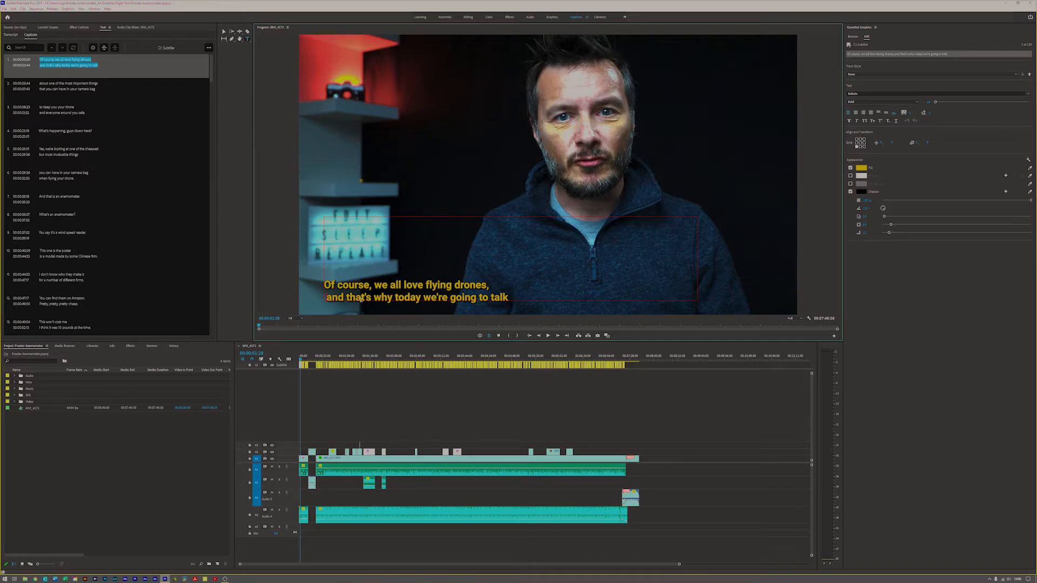
key(BackSpace)
click(318, 386)
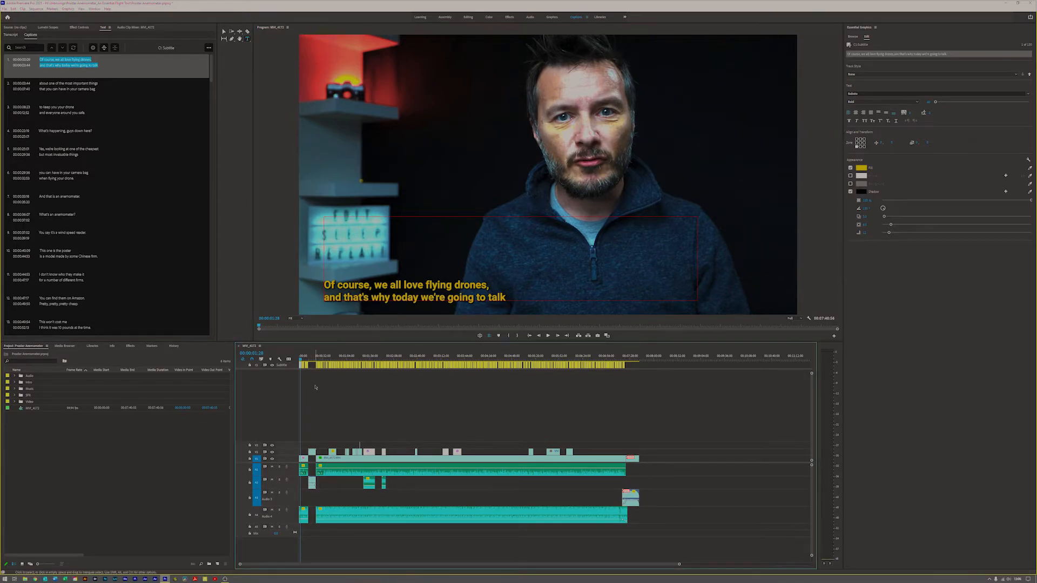
Save the first caption's formatting as a new named track style for the whole subtitle track.
click(418, 298)
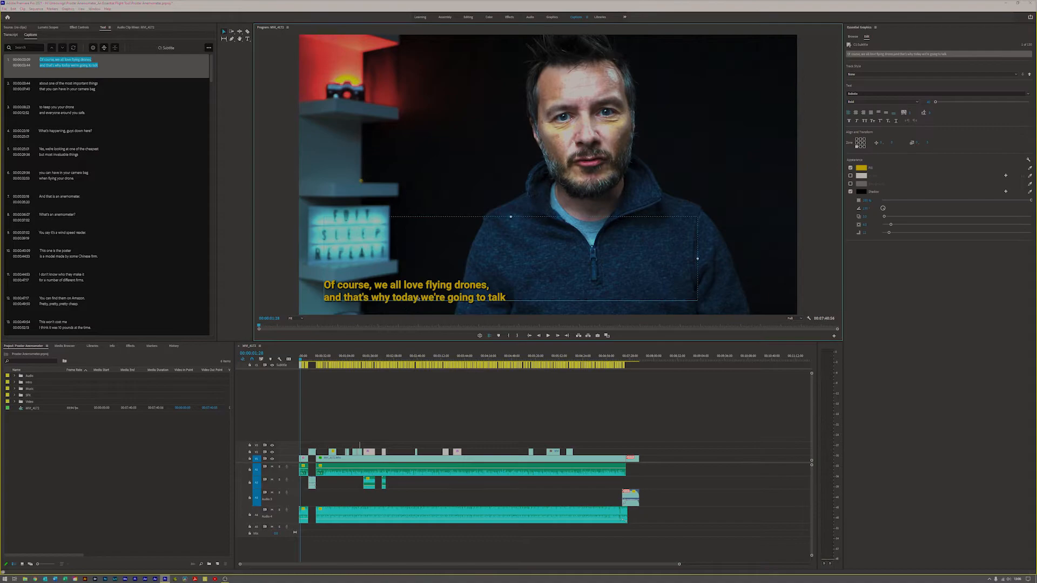
click(884, 75)
click(875, 80)
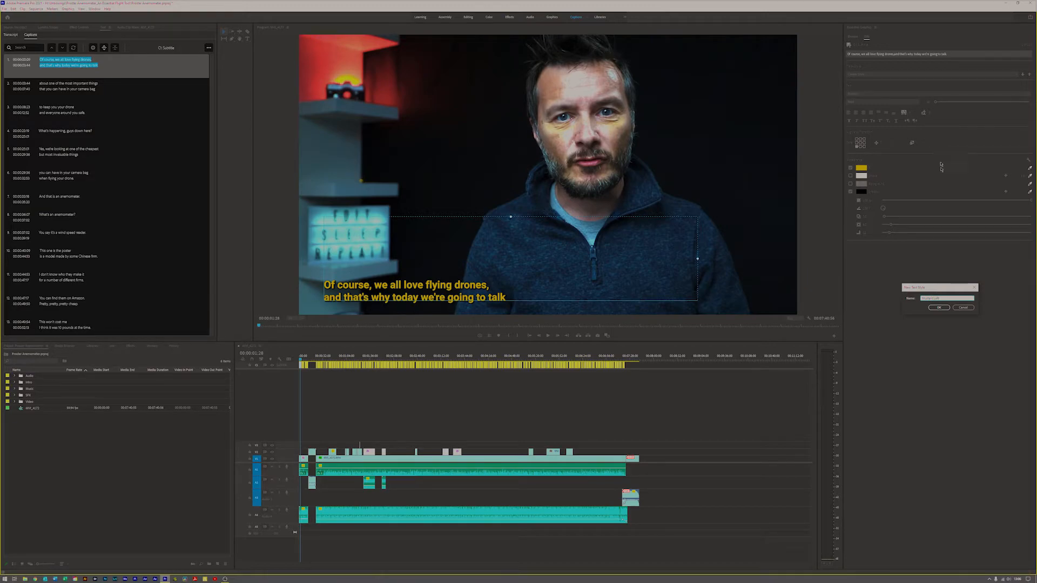
click(940, 308)
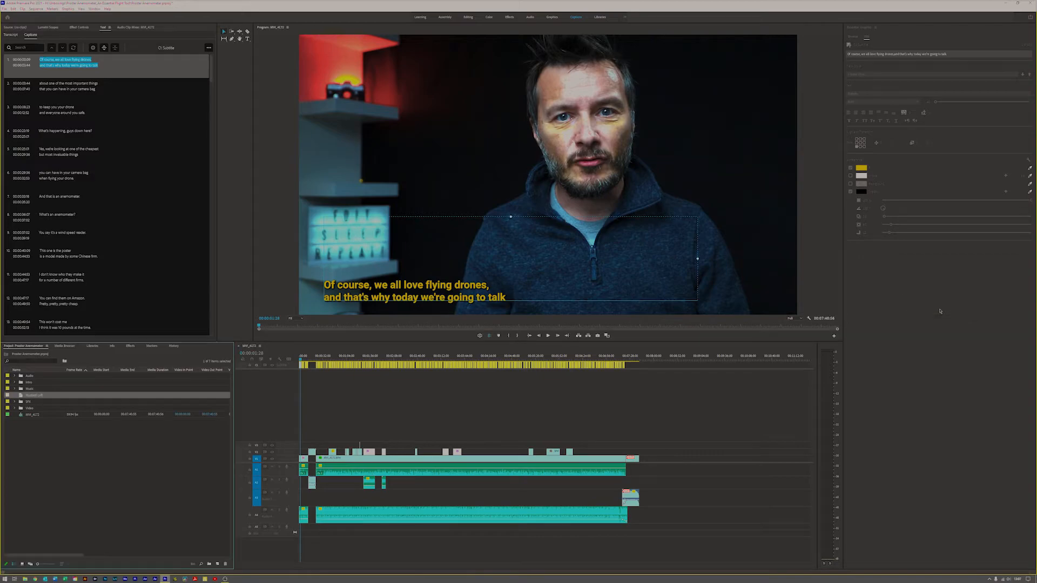
Go to the second caption and remove the leading space before "that you can have in your camera bag".
click(305, 358)
key(space)
drag(308, 361, 304, 360)
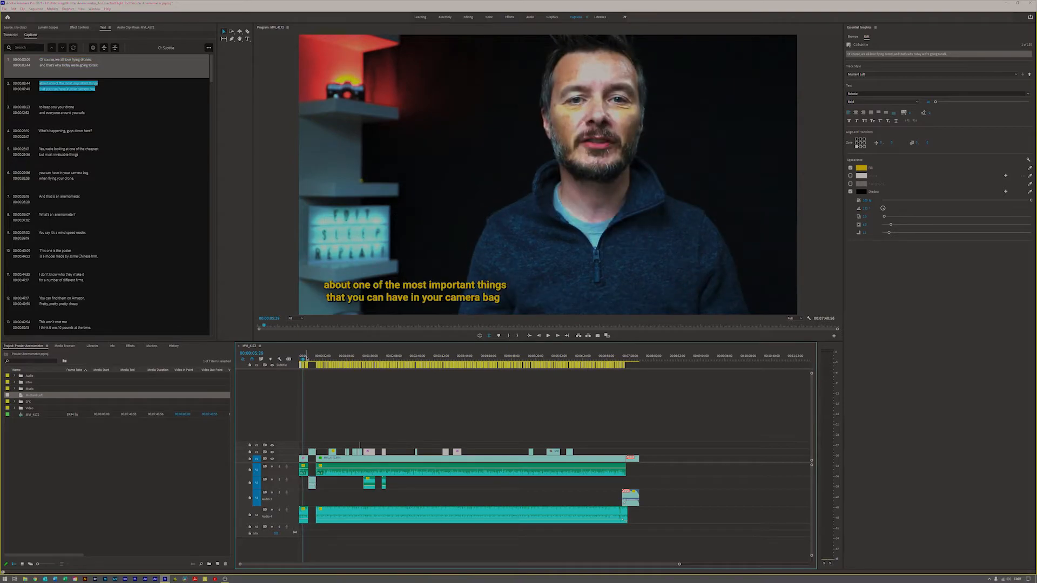
double_click(331, 299)
click(328, 297)
click(328, 298)
key(BackSpace)
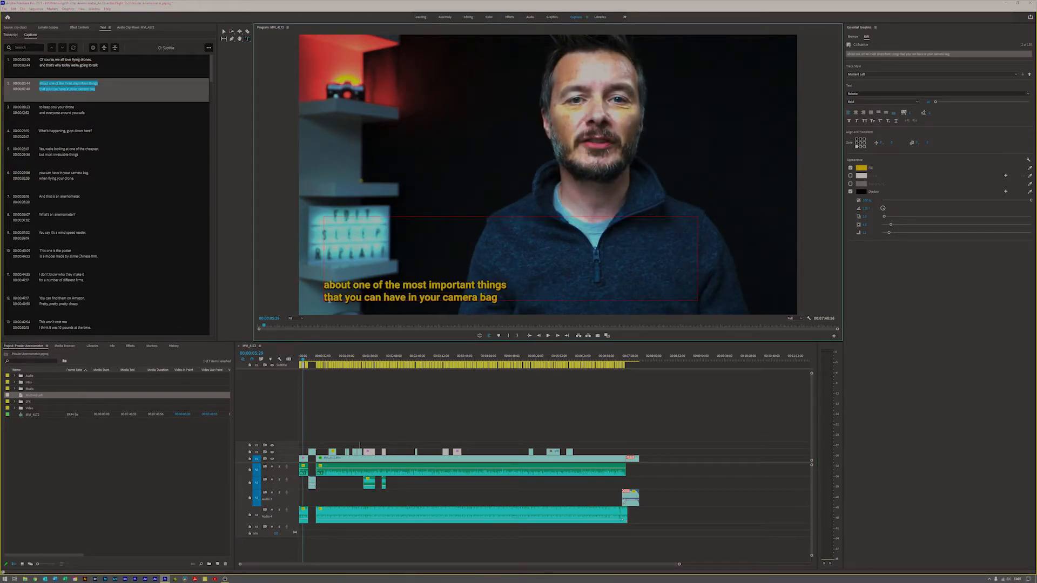
Go to the third caption and remove the leading space before "and everyone around you safe.".
click(306, 366)
click(307, 358)
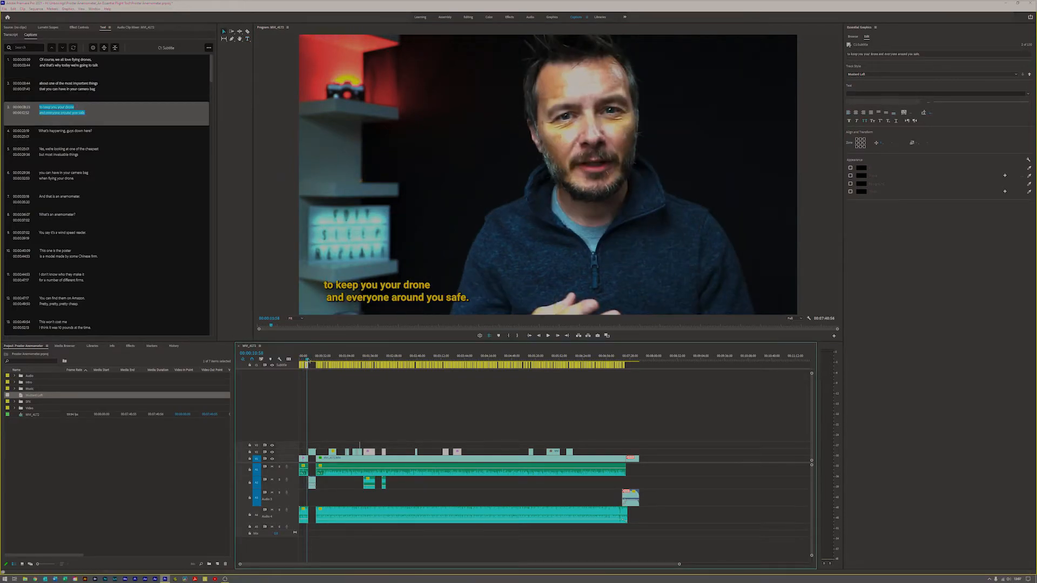
double_click(327, 299)
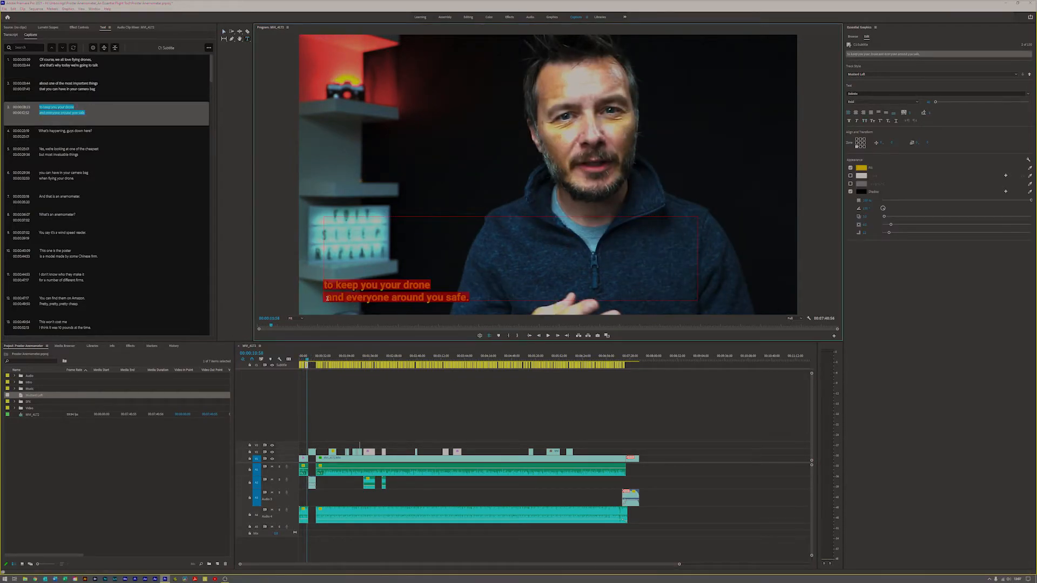
click(328, 298)
key(BackSpace)
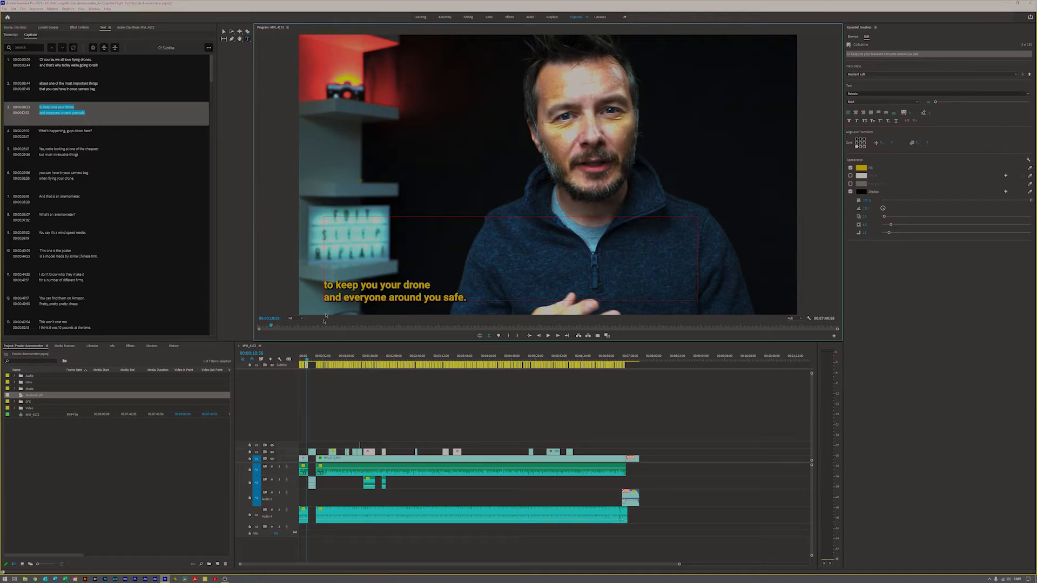
Play the sequence from the start through the third caption to review the styled captions and their timing against the speech.
click(301, 357)
key(space)
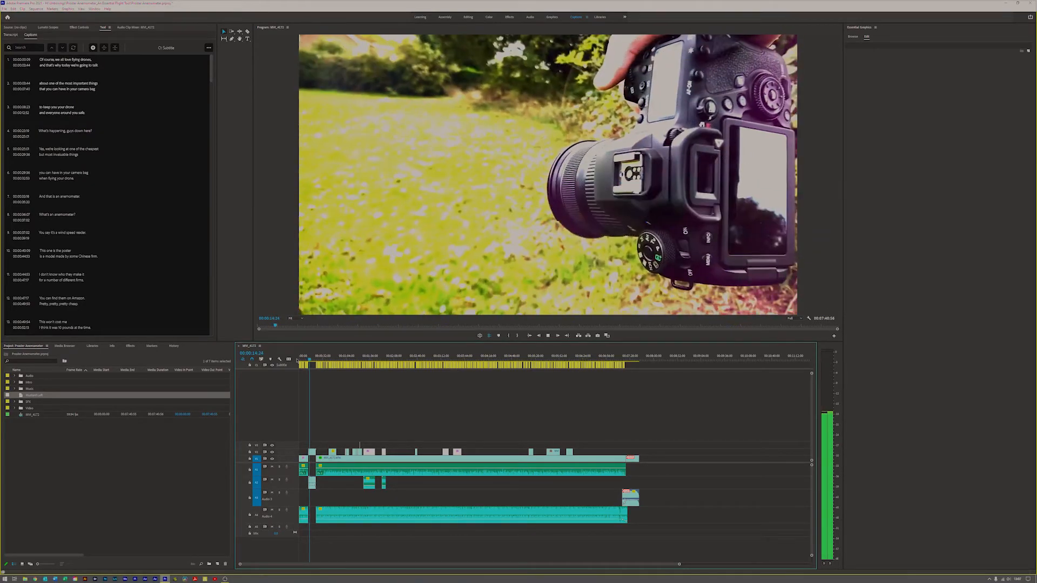
click(299, 359)
key(space)
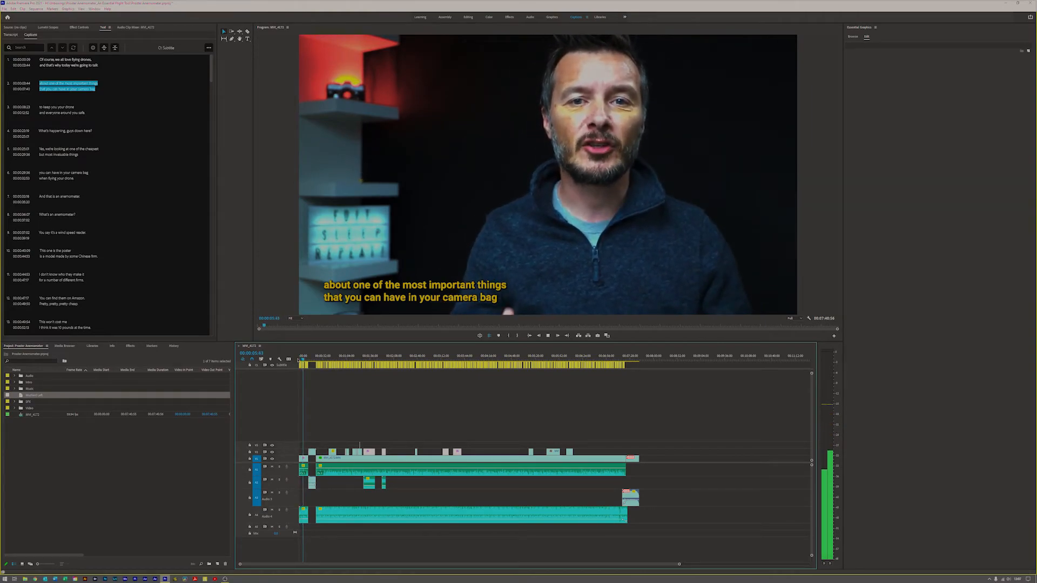
key(space)
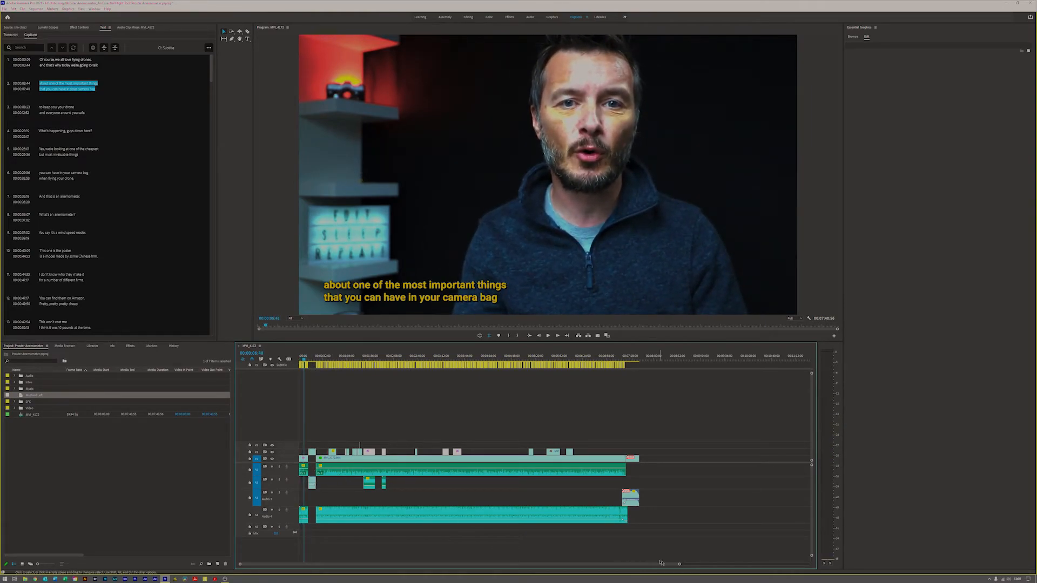
drag(679, 564, 484, 548)
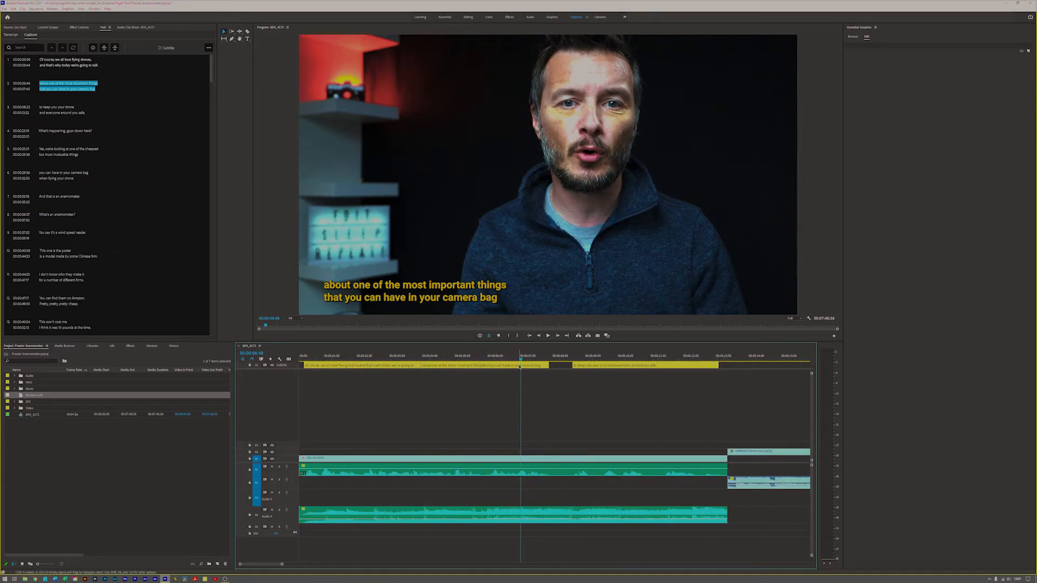
key(space)
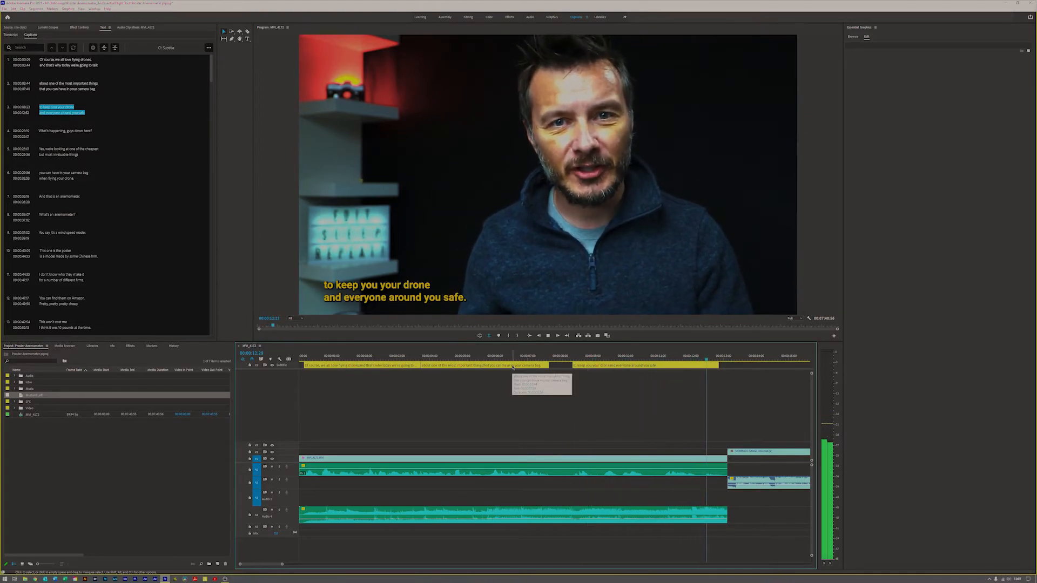
key(space)
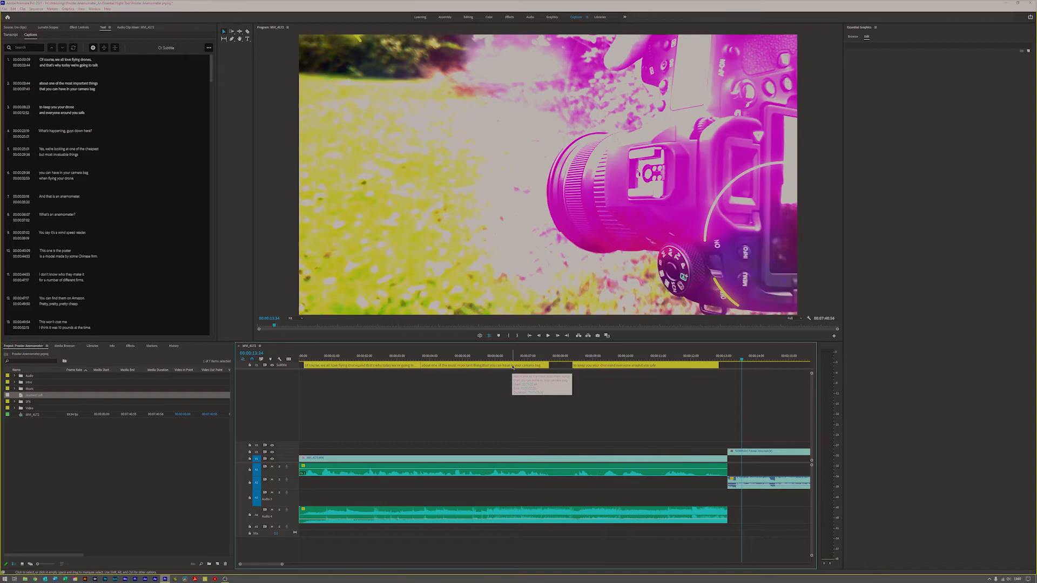